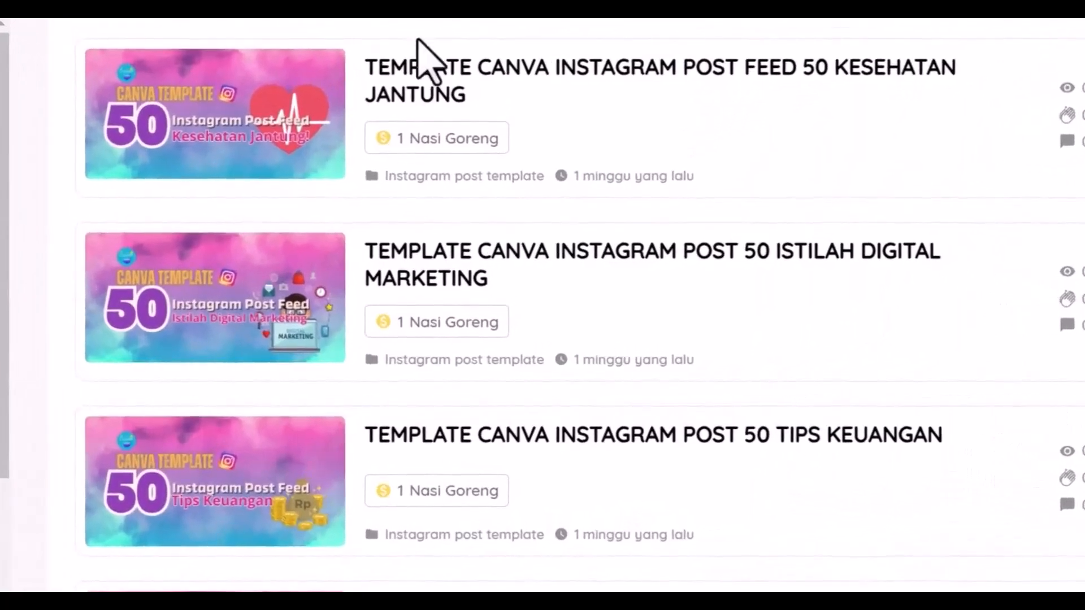
# Look over the listed Canva Instagram post templates and their prices
pyautogui.scroll(3, 589, 207)
pyautogui.scroll(-3, 590, 206)
pyautogui.scroll(-4, 581, 176)
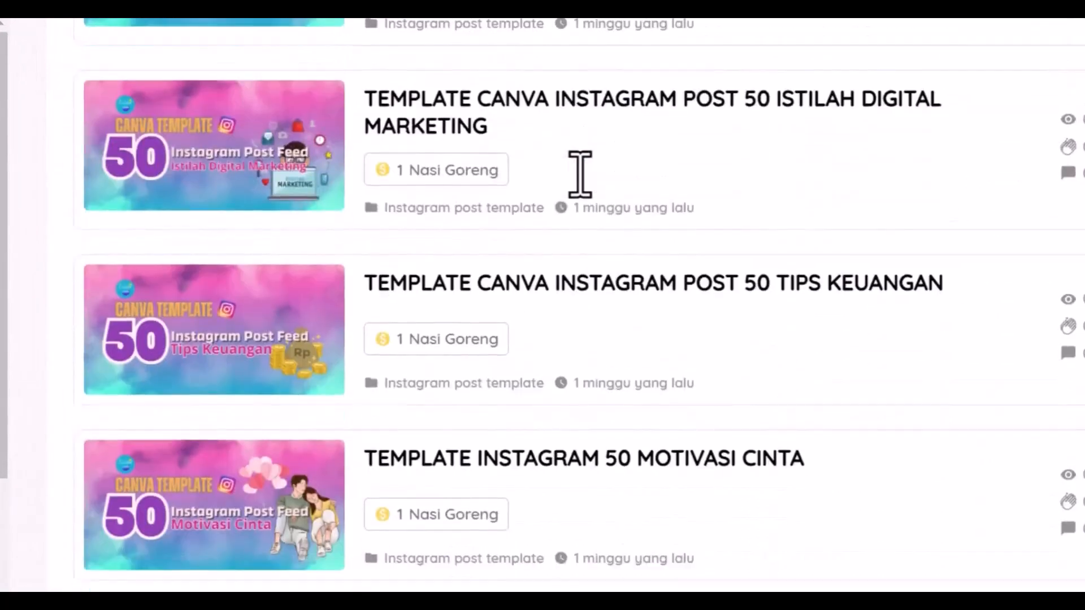
pyautogui.scroll(4, 580, 175)
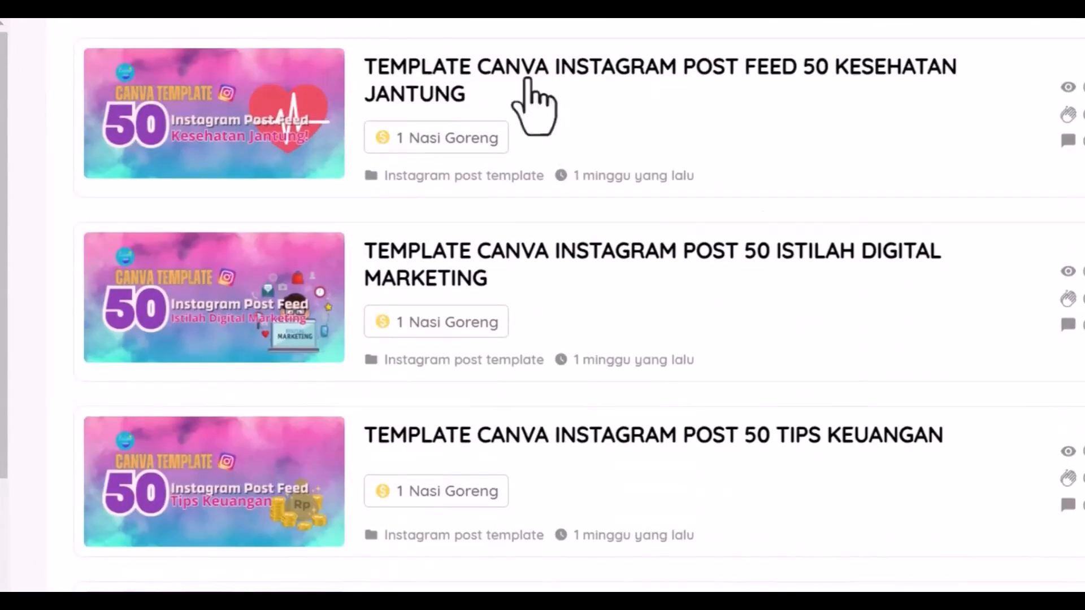
pyautogui.scroll(-2, 647, 430)
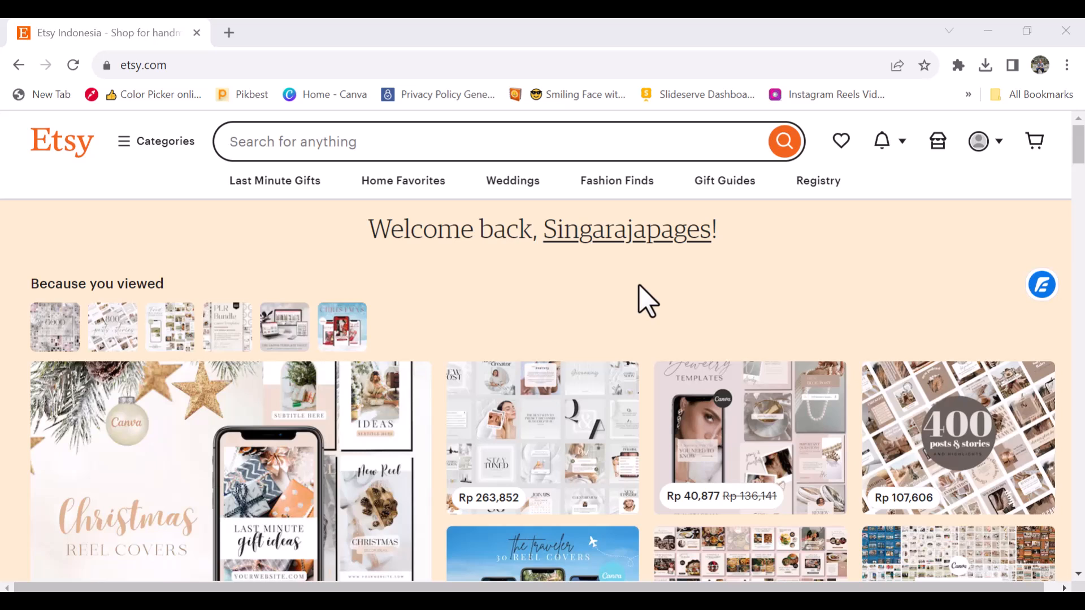
# Search Etsy for "canva template instagram"
pyautogui.scroll(-3, 648, 301)
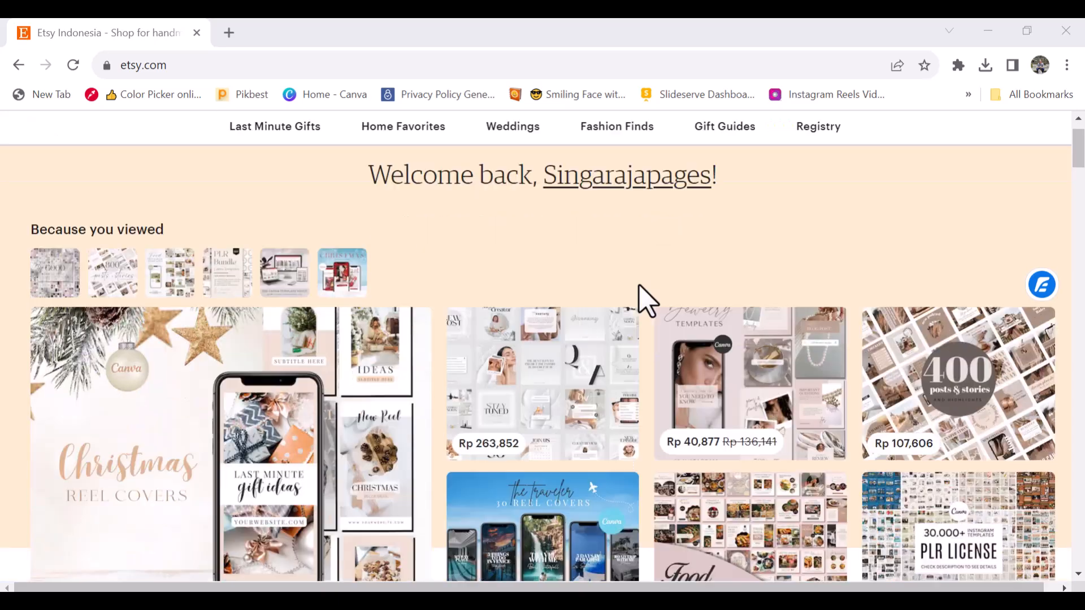
pyautogui.scroll(3, 648, 301)
pyautogui.scroll(-4, 649, 301)
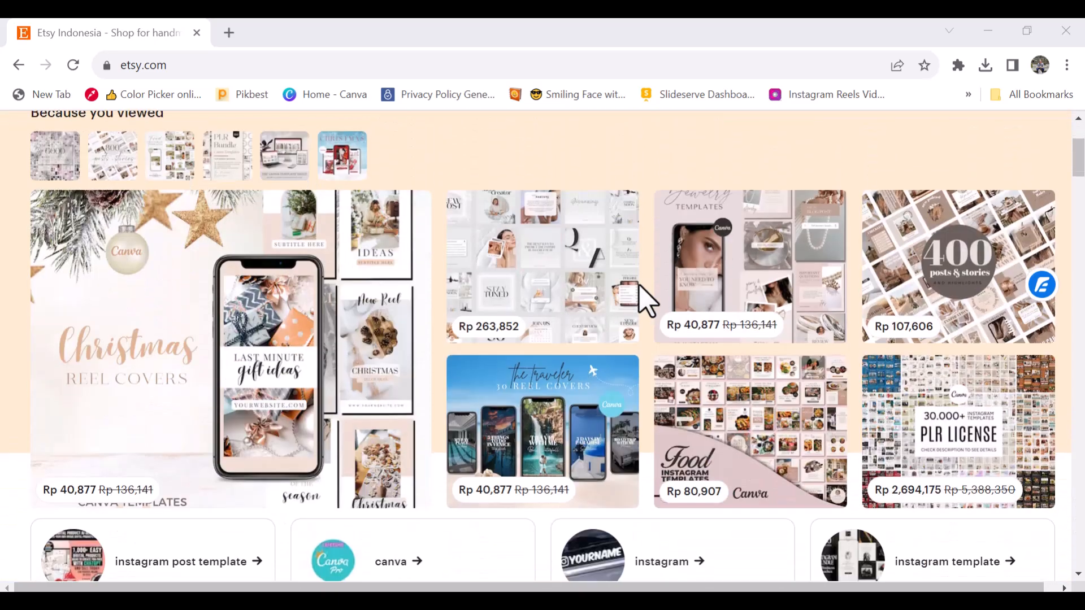
pyautogui.scroll(4, 641, 298)
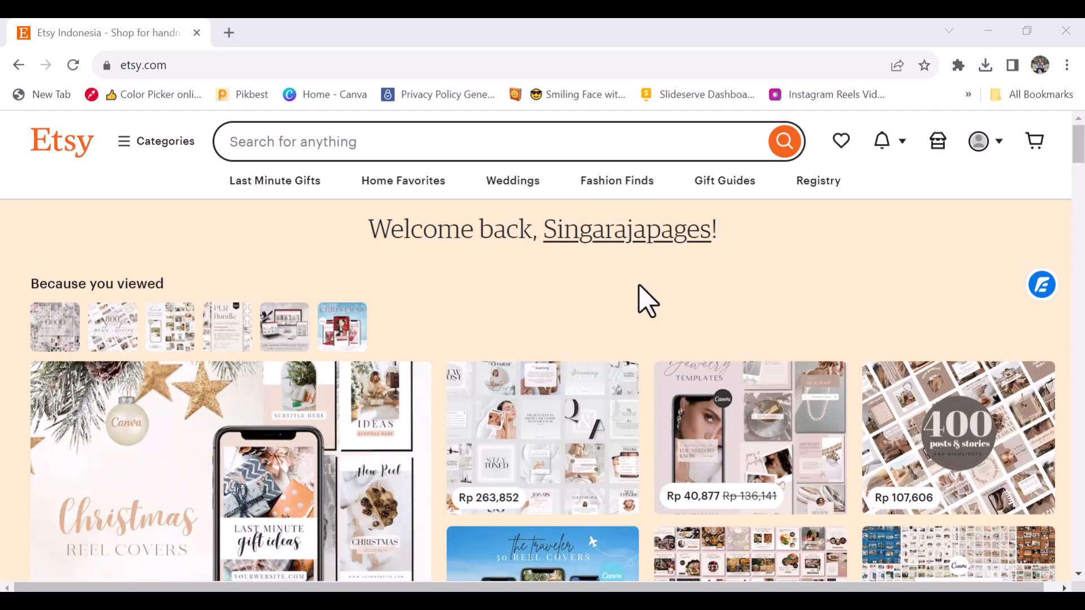
pyautogui.click(403, 142)
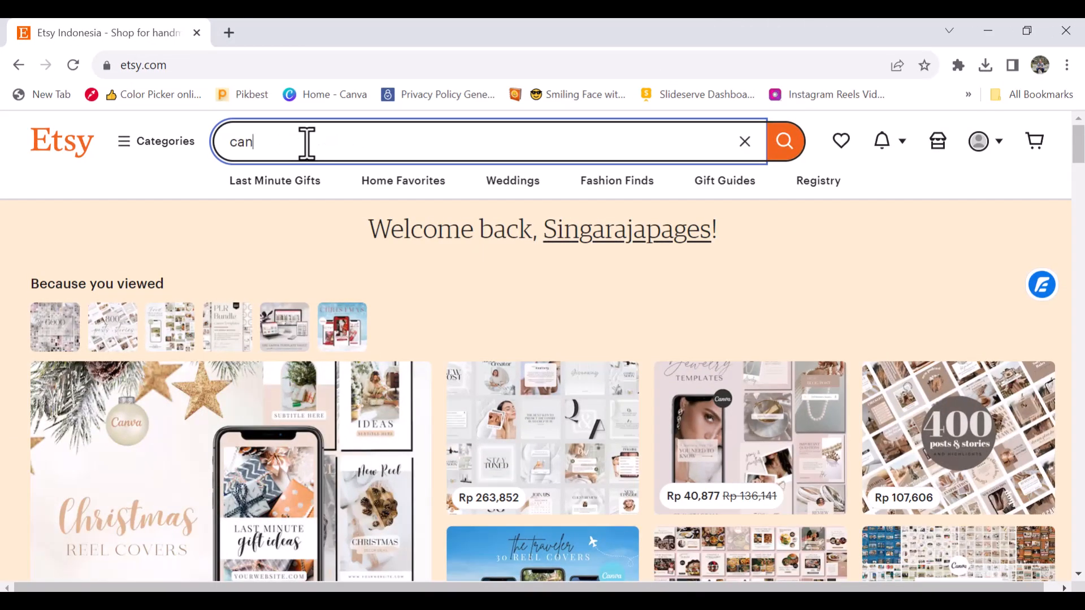
pyautogui.write('va templa')
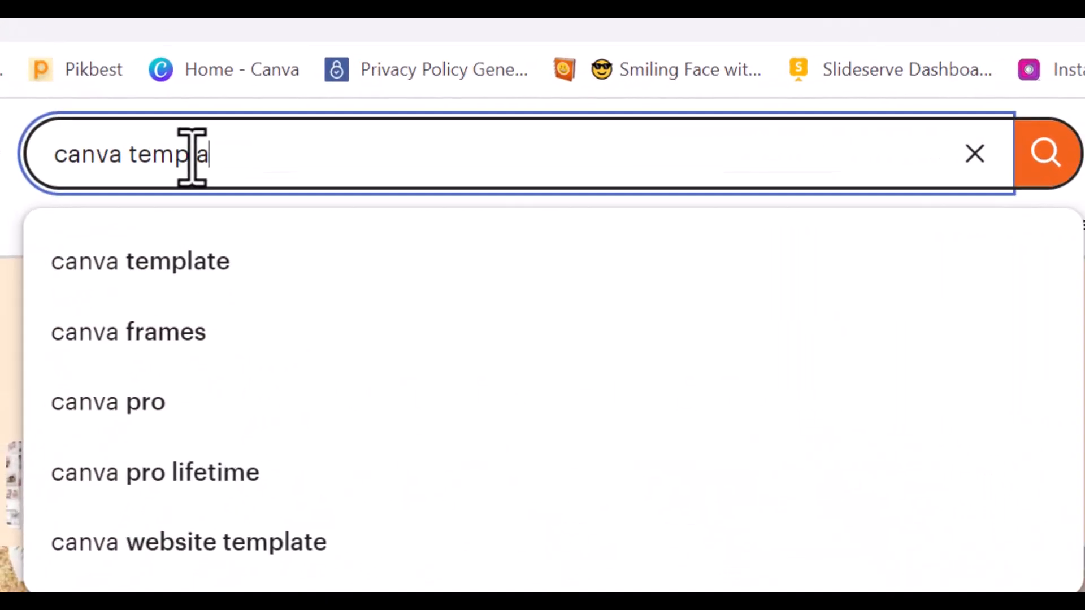
pyautogui.write('te')
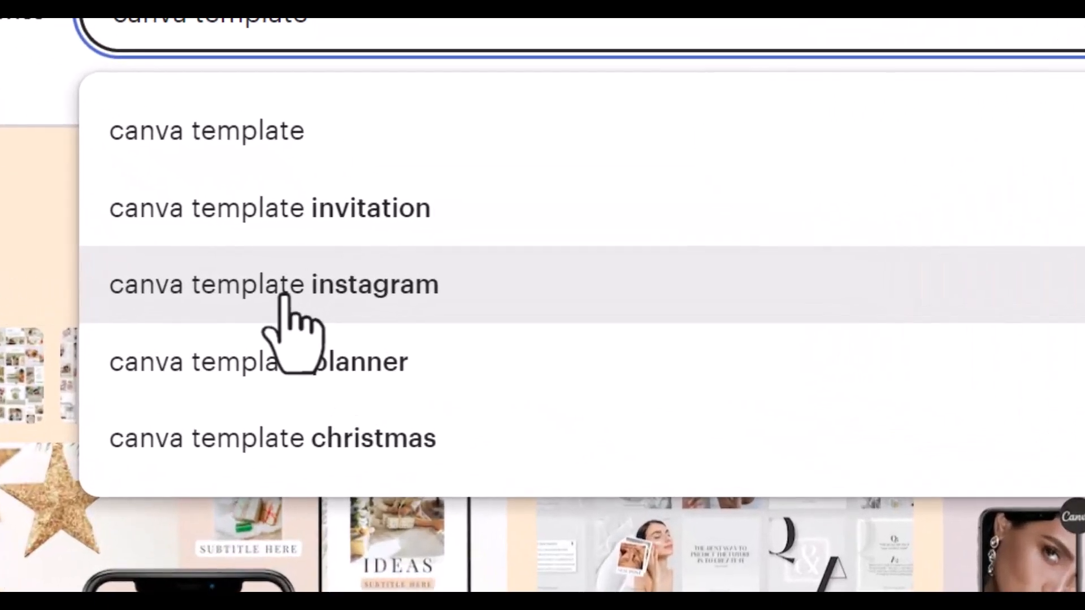
pyautogui.click(284, 297)
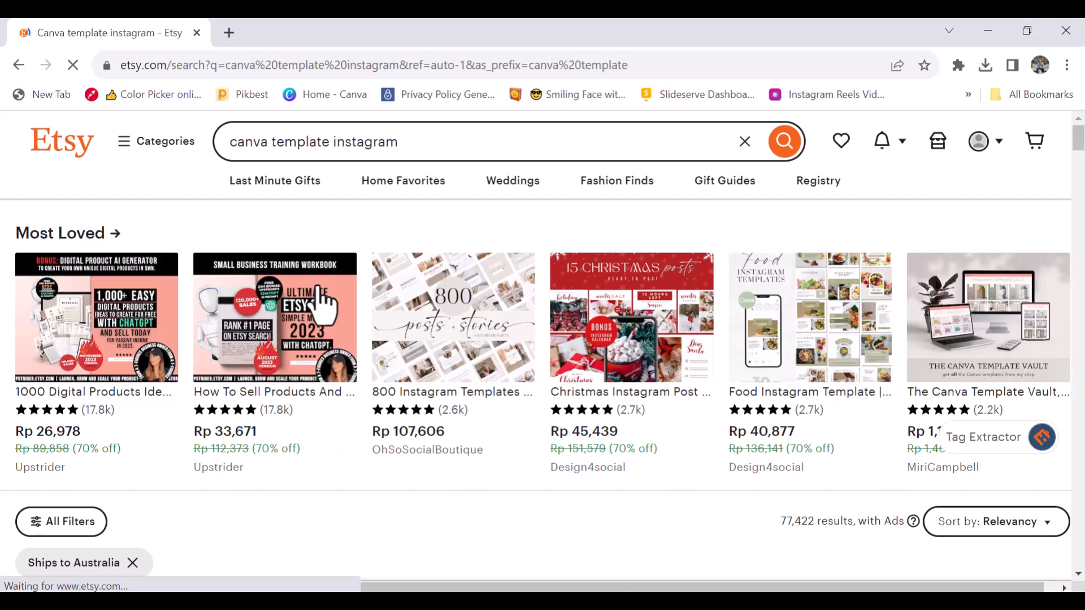
# Open the 800 Instagram Templates listing by OhSoSocialBoutique from the Most Loved results
pyautogui.scroll(-2, 320, 294)
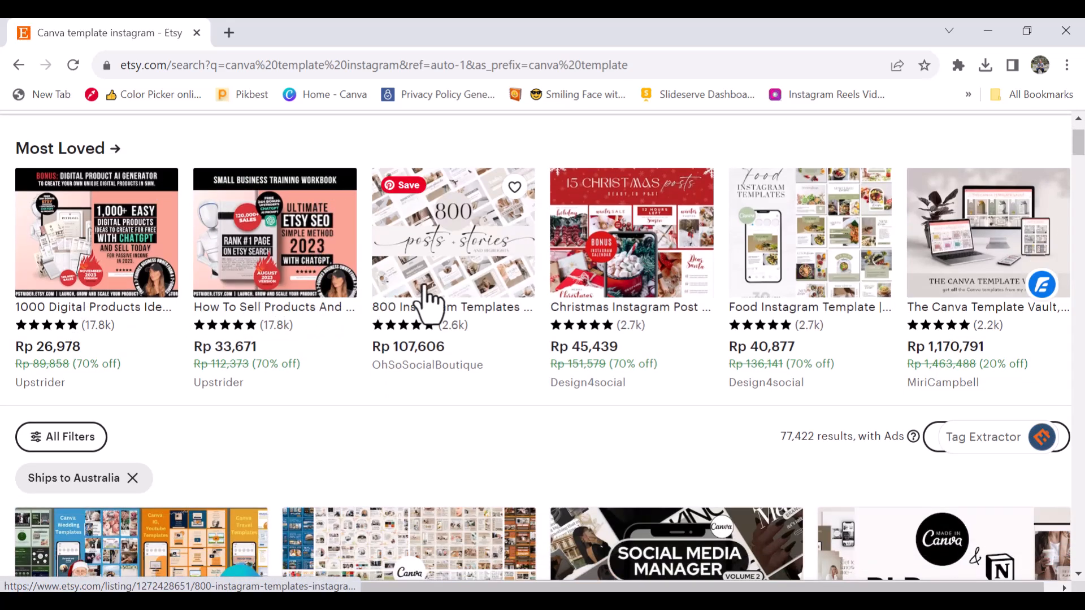
pyautogui.scroll(1, 435, 312)
pyautogui.scroll(-1, 438, 314)
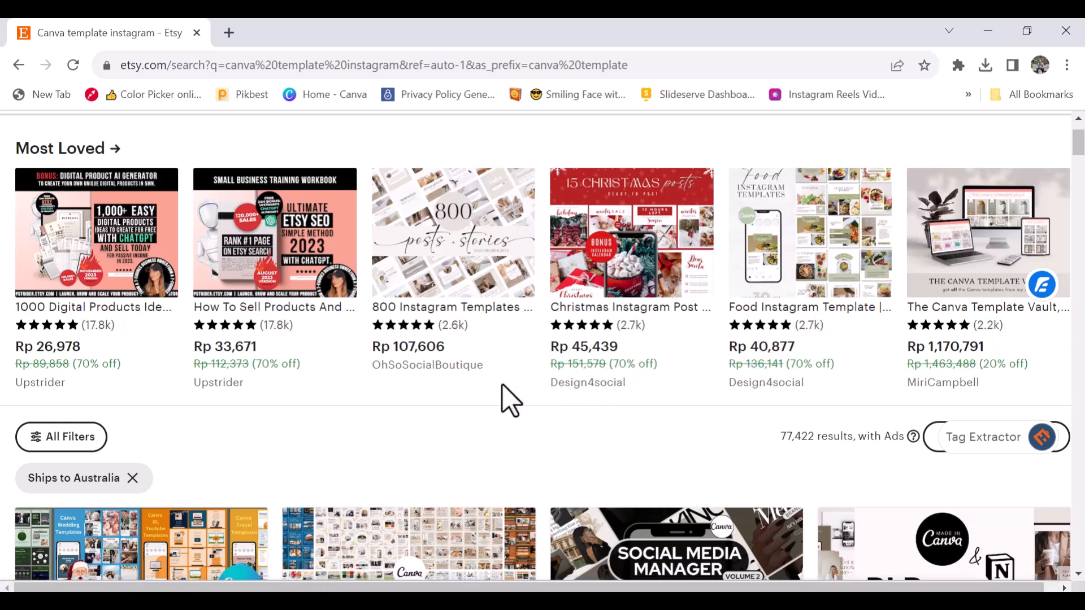
pyautogui.click(423, 288)
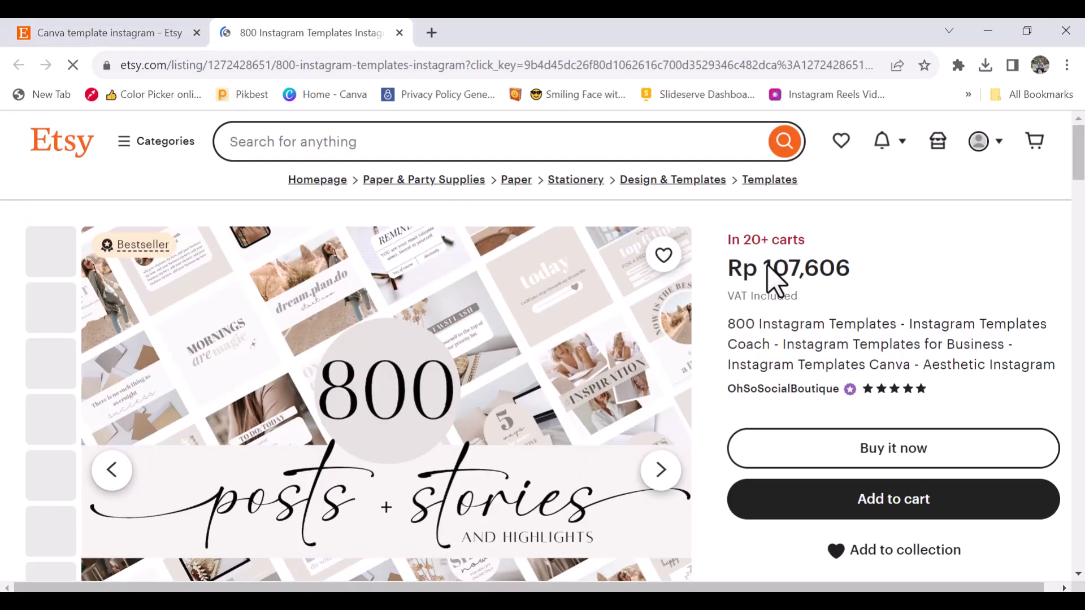
# Check the 800 Instagram Templates listing's price and how many carts it is in
pyautogui.moveTo(769, 269); pyautogui.dragTo(851, 270)
pyautogui.click(788, 247)
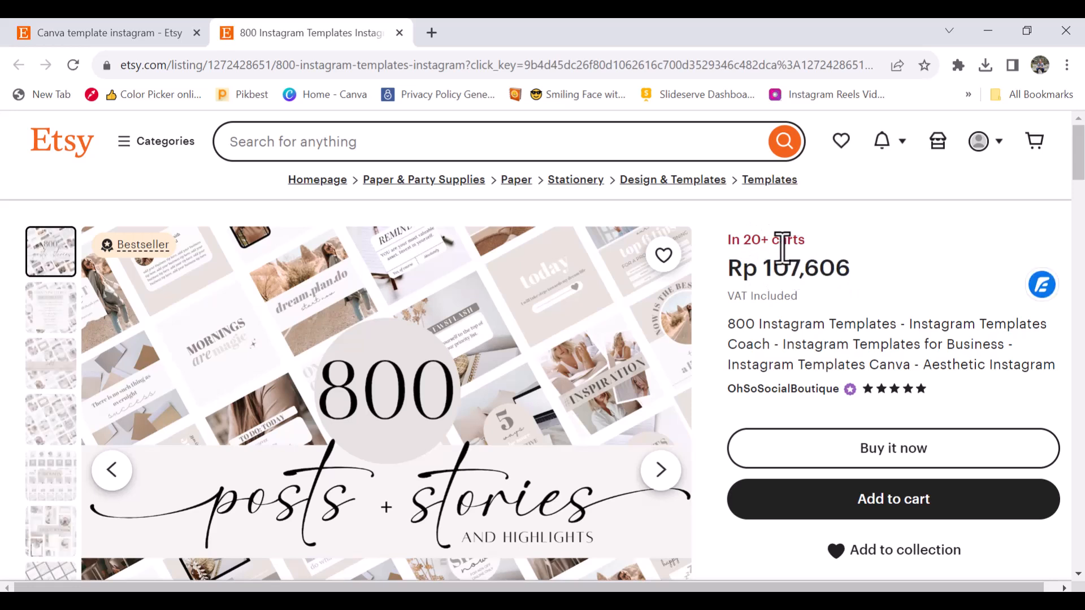
pyautogui.moveTo(770, 268); pyautogui.dragTo(839, 276)
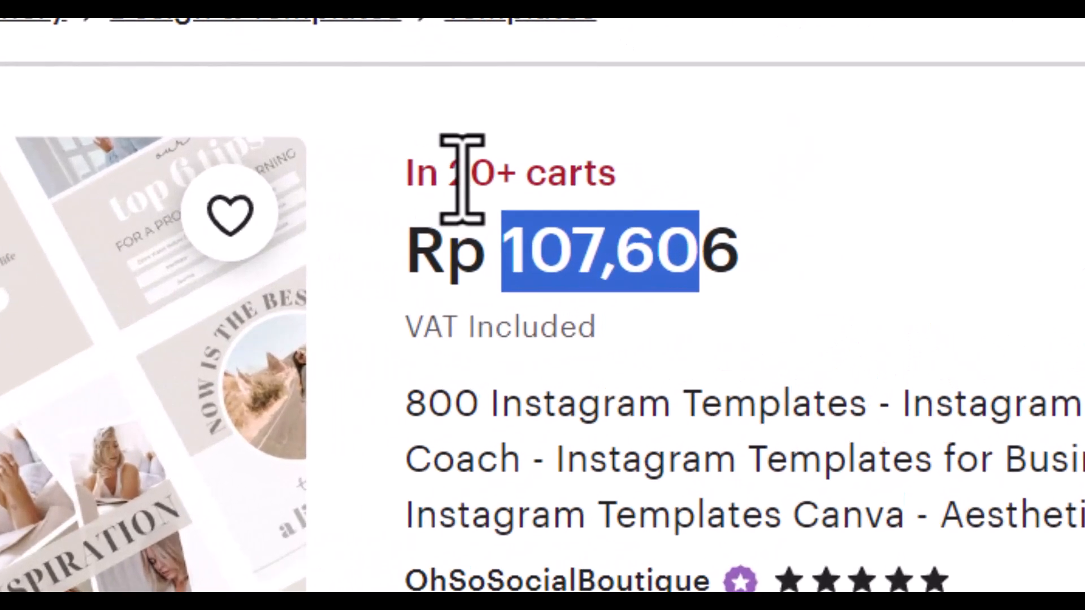
pyautogui.moveTo(459, 180); pyautogui.dragTo(520, 186)
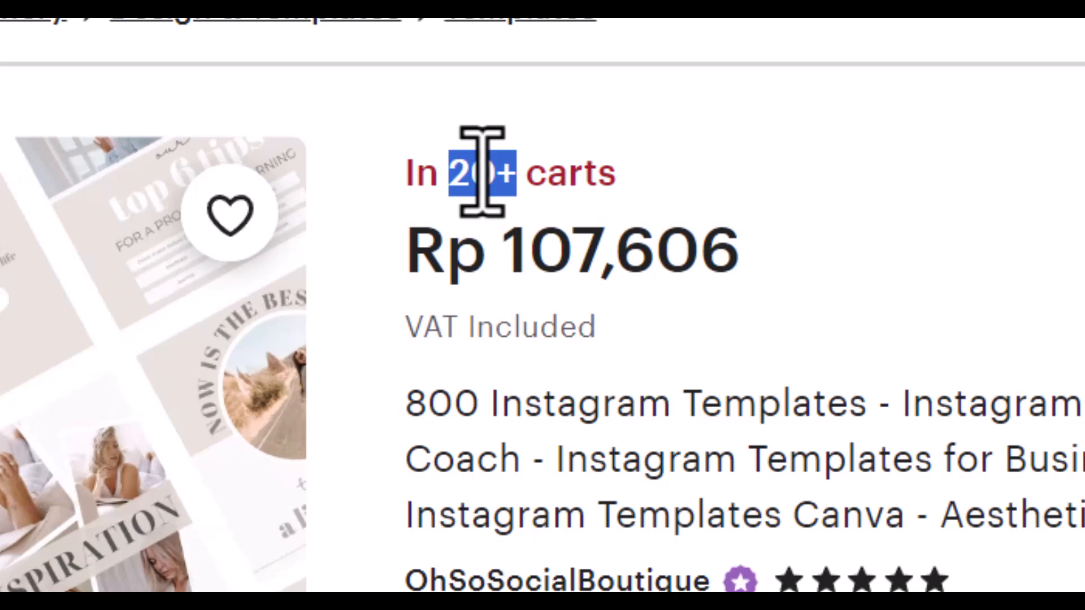
# Examine the listing's item details and customer reviews, and compare its price with the number of templates offered
pyautogui.scroll(-5, 351, 363)
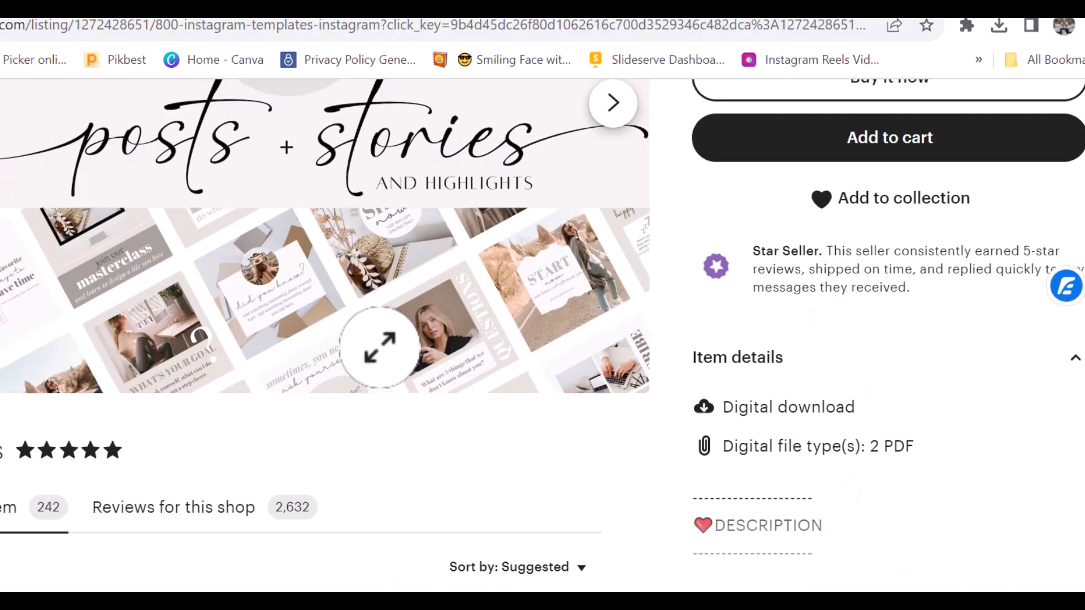
pyautogui.scroll(-3, 172, 349)
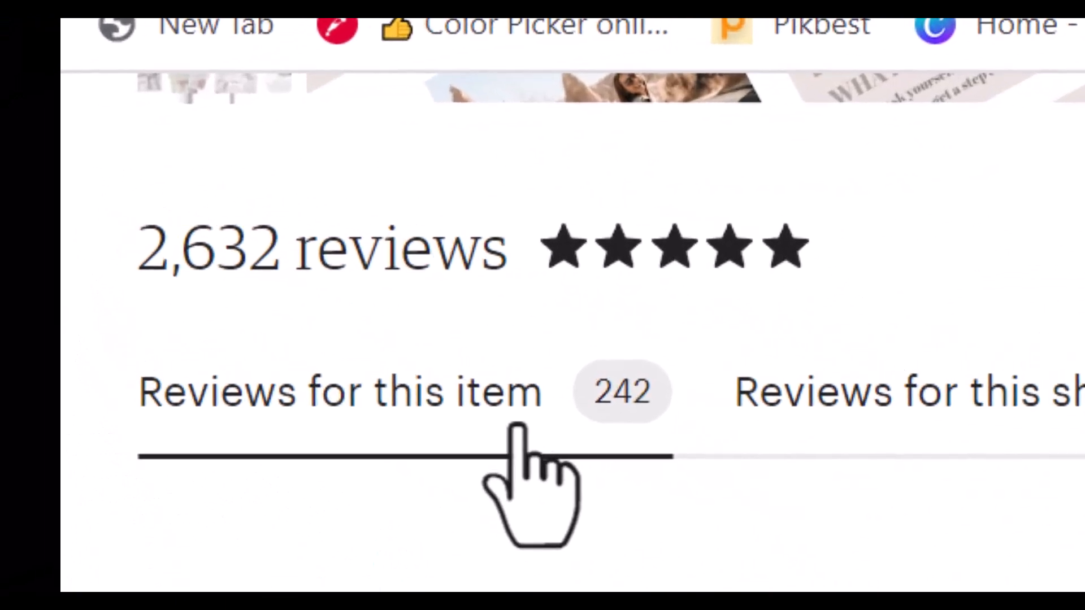
pyautogui.scroll(-2, 518, 430)
pyautogui.scroll(10, 537, 452)
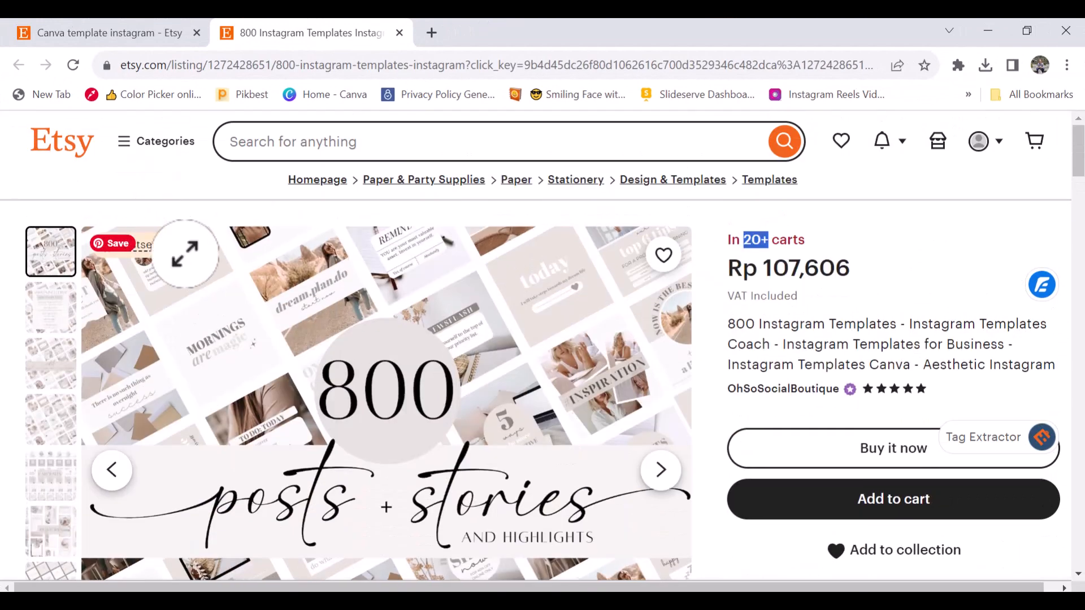
pyautogui.scroll(-2, 773, 216)
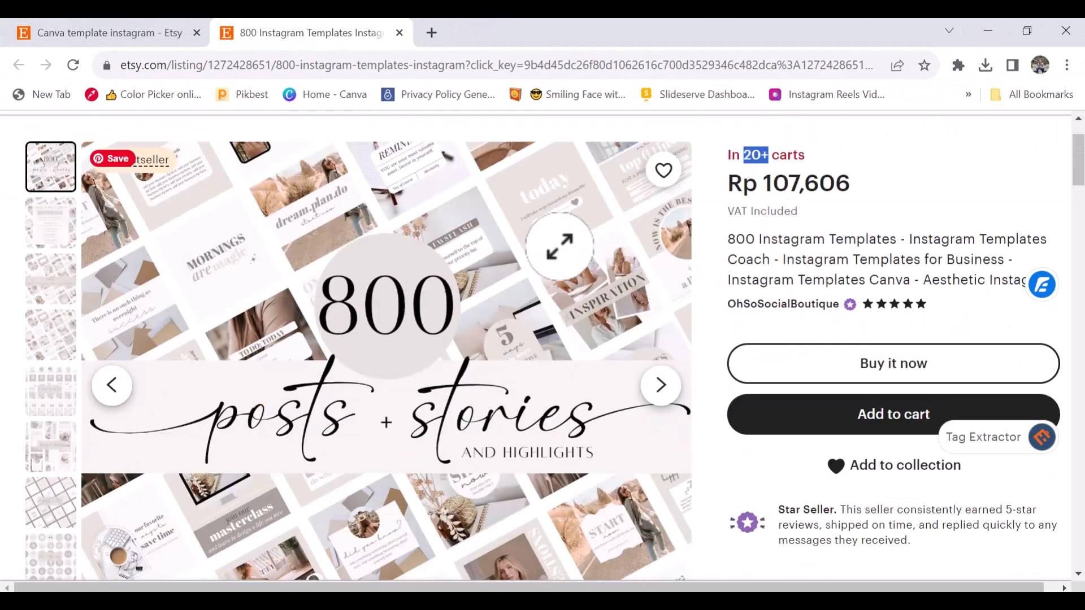
pyautogui.moveTo(773, 187); pyautogui.dragTo(801, 187)
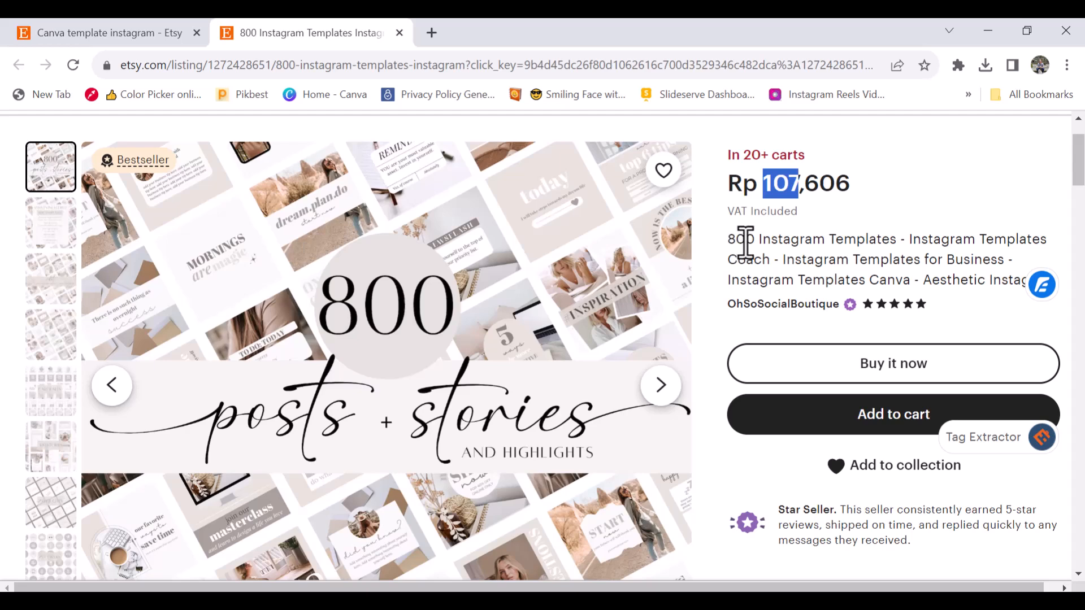
pyautogui.scroll(2, 754, 251)
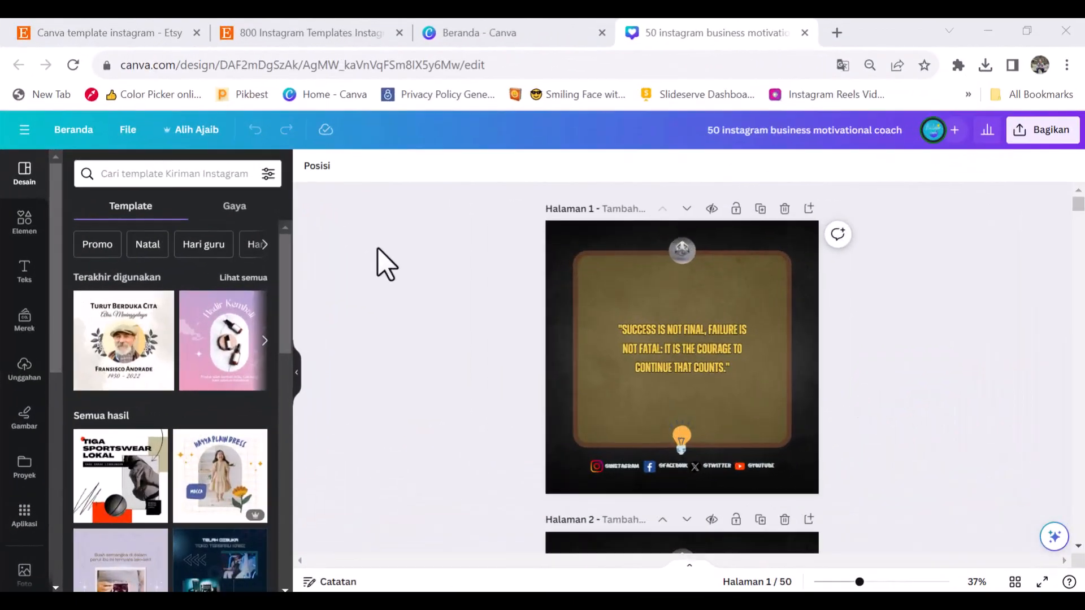
# Switch to Canva and skim the pages of the "50 instagram business motivational coach" design, enlarging the view to 65%
pyautogui.scroll(-2, 384, 263)
pyautogui.scroll(2, 384, 263)
pyautogui.scroll(-15, 389, 271)
pyautogui.scroll(4, 390, 274)
pyautogui.scroll(10, 389, 274)
pyautogui.moveTo(860, 584); pyautogui.dragTo(879, 582)
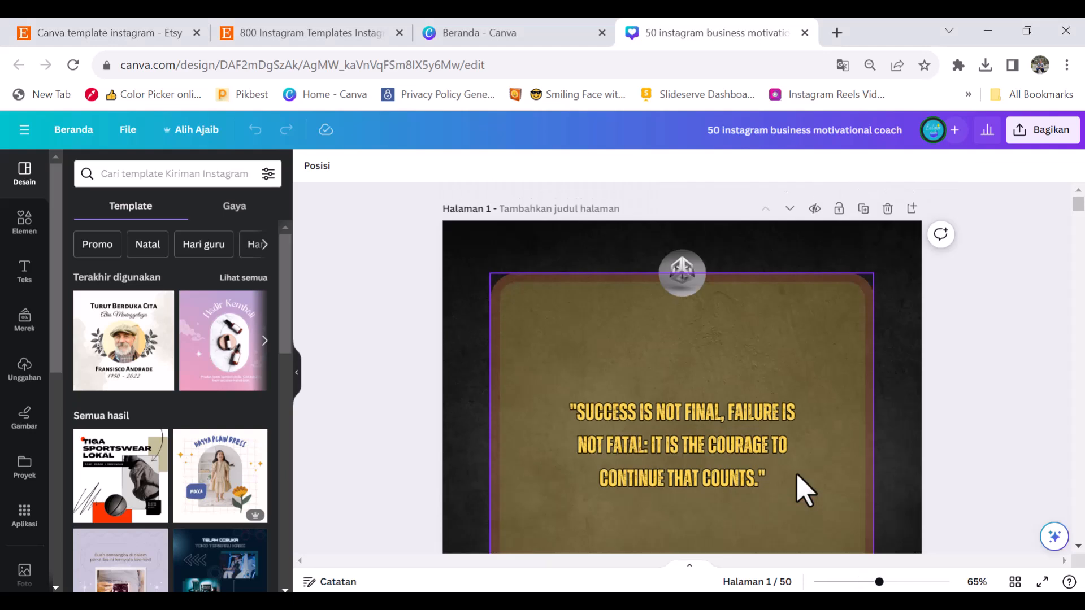
# Examine the logo, quote, light bulb and social media handles across the template's first pages
pyautogui.click(686, 278)
pyautogui.scroll(-3, 797, 342)
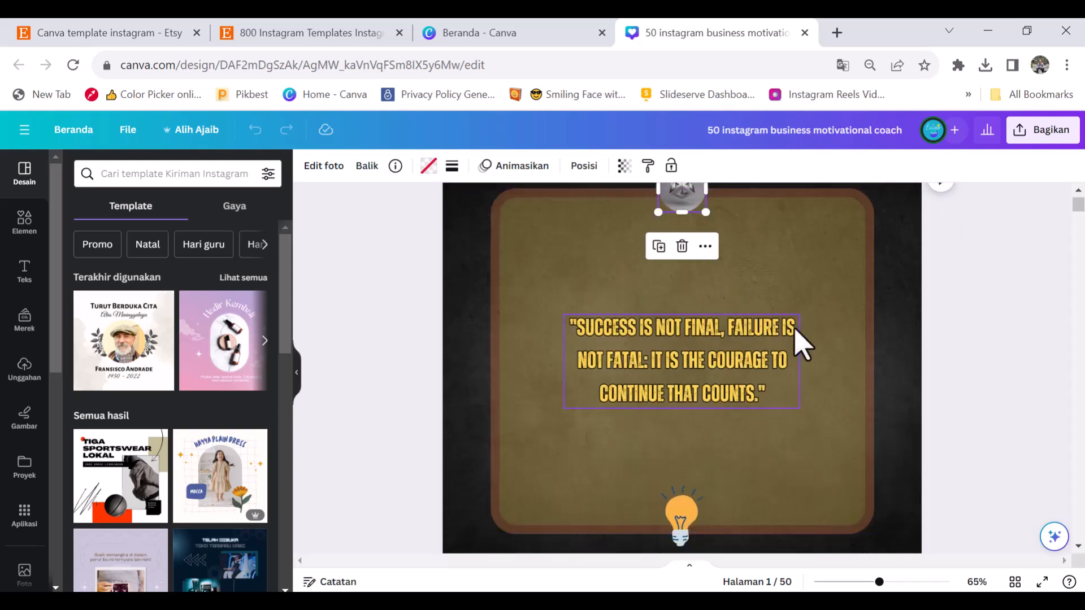
pyautogui.scroll(-4, 782, 362)
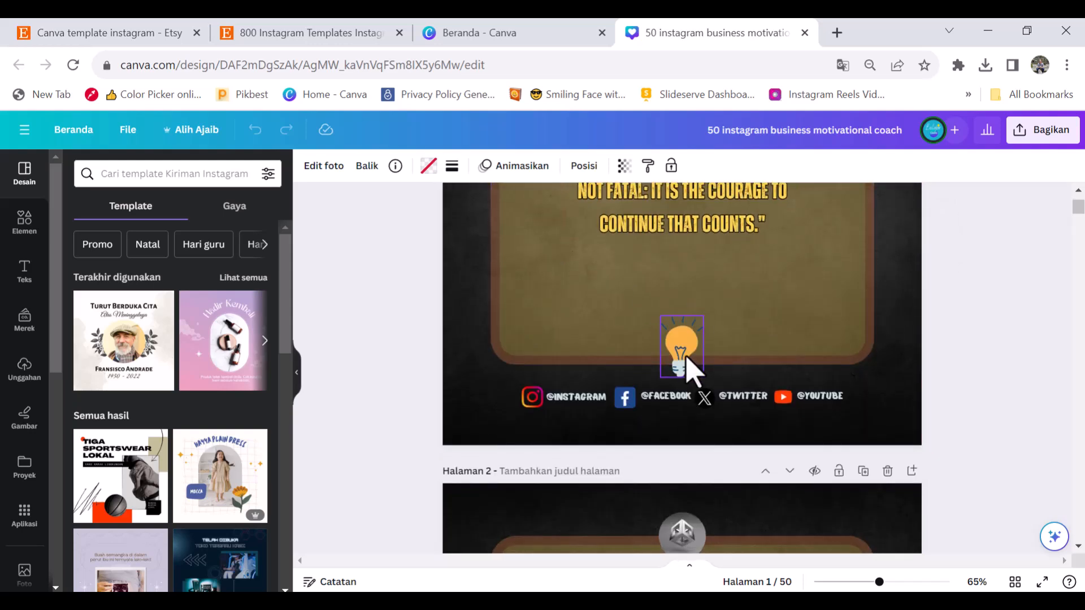
pyautogui.scroll(-15, 687, 370)
pyautogui.scroll(-20, 687, 370)
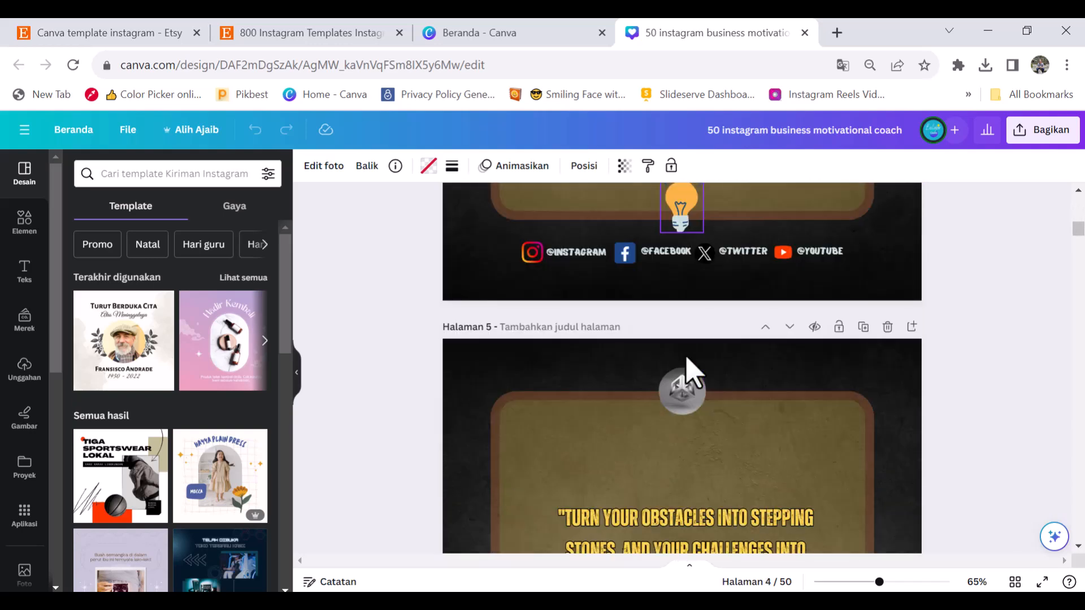
pyautogui.scroll(-7, 694, 373)
pyautogui.scroll(9, 694, 373)
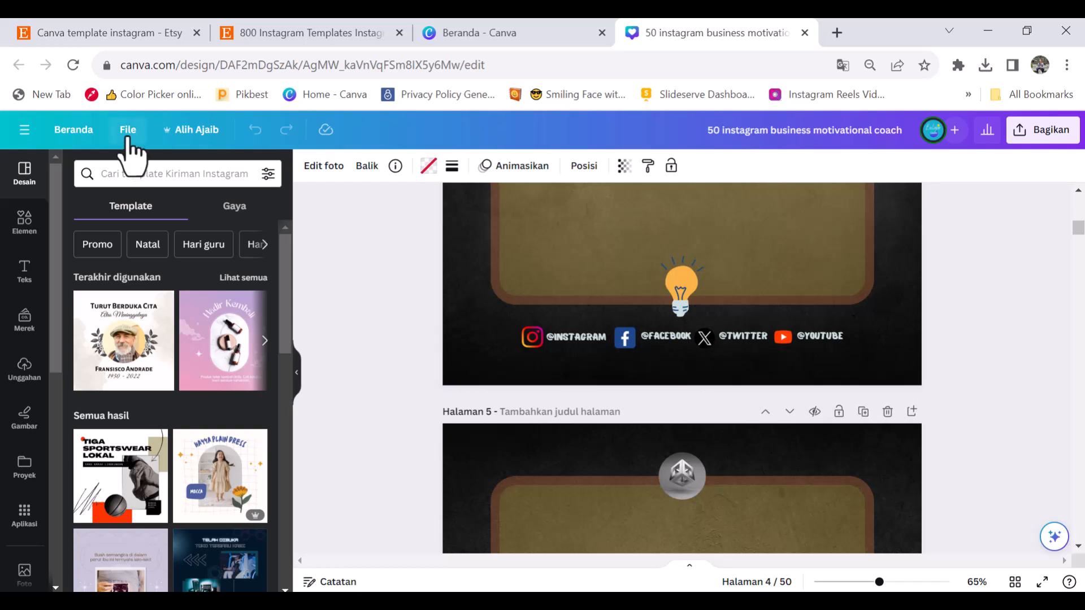
# Save the design and move it into the "template canva" folder
pyautogui.click(127, 130)
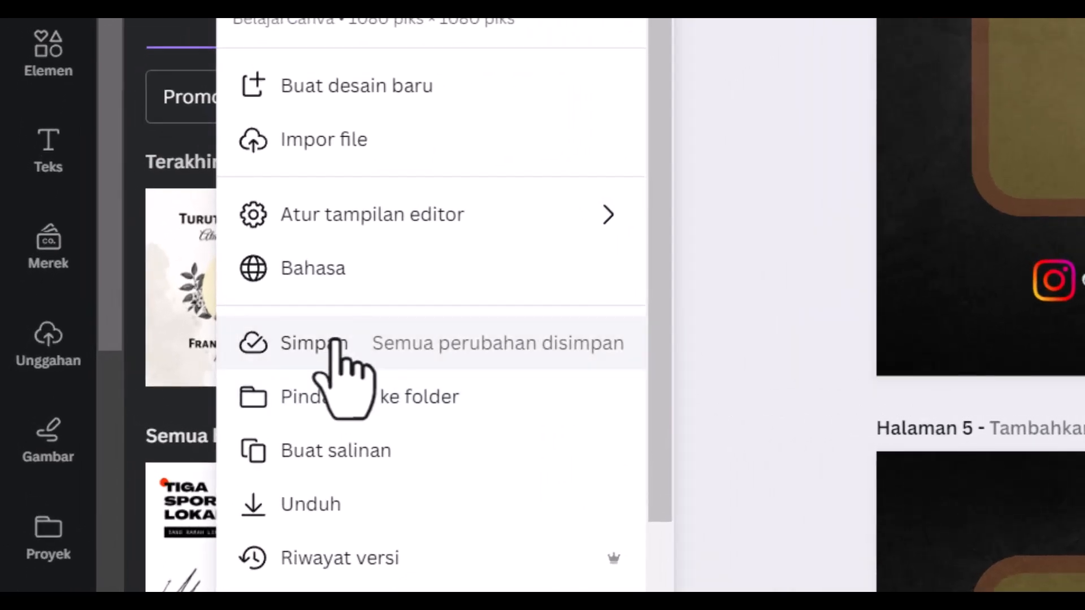
pyautogui.click(337, 343)
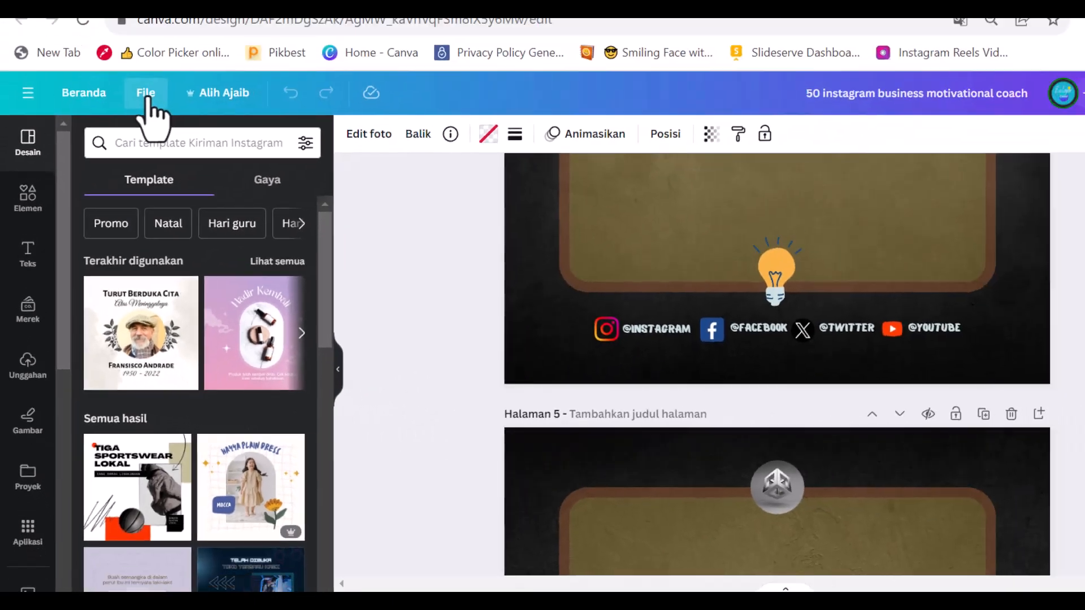
pyautogui.click(146, 94)
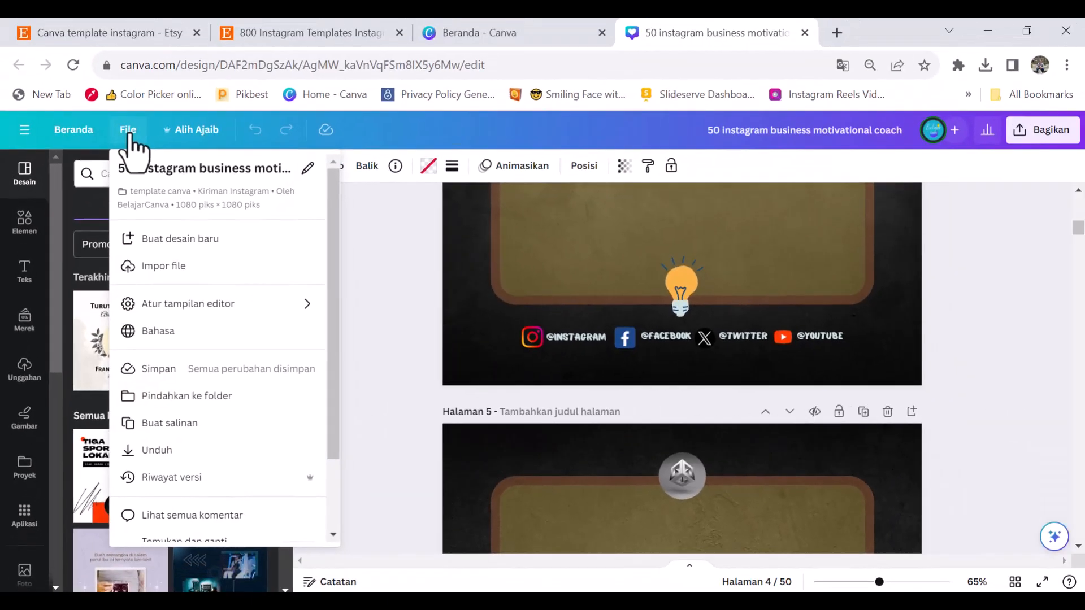
pyautogui.click(185, 397)
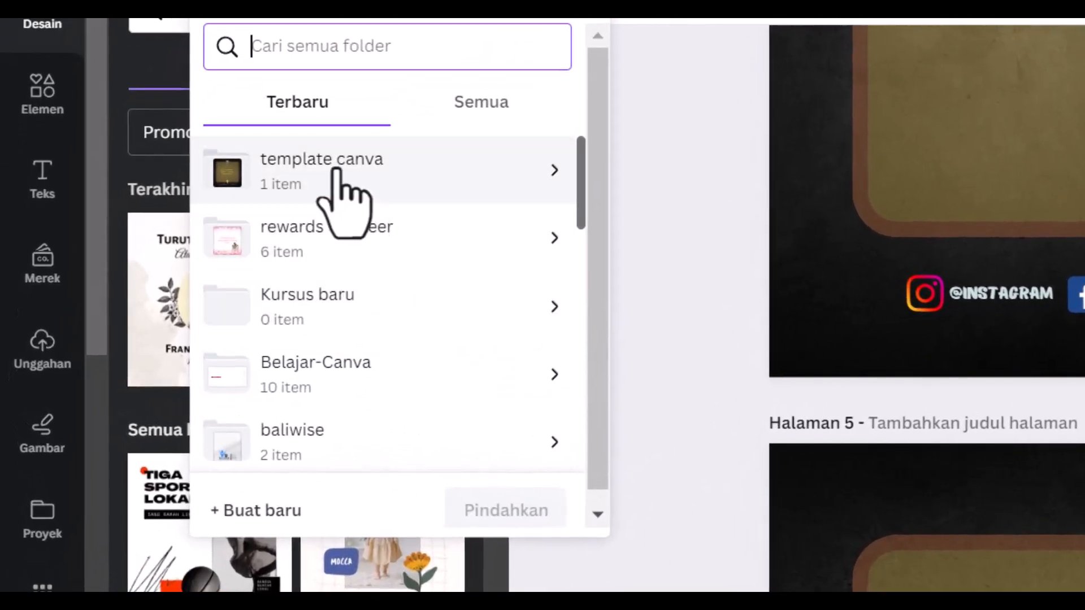
pyautogui.click(376, 180)
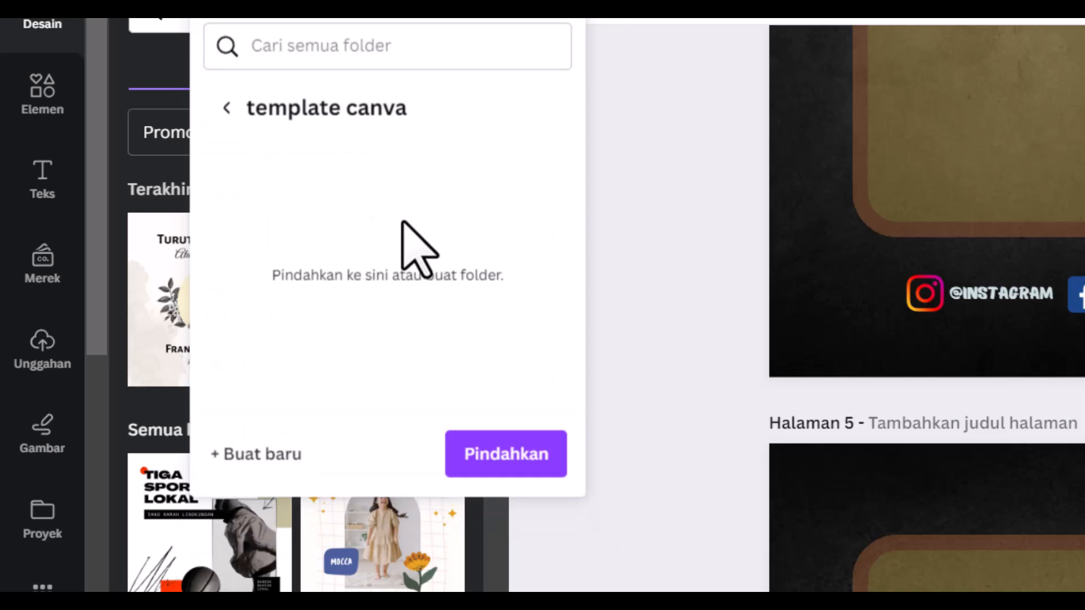
pyautogui.click(483, 452)
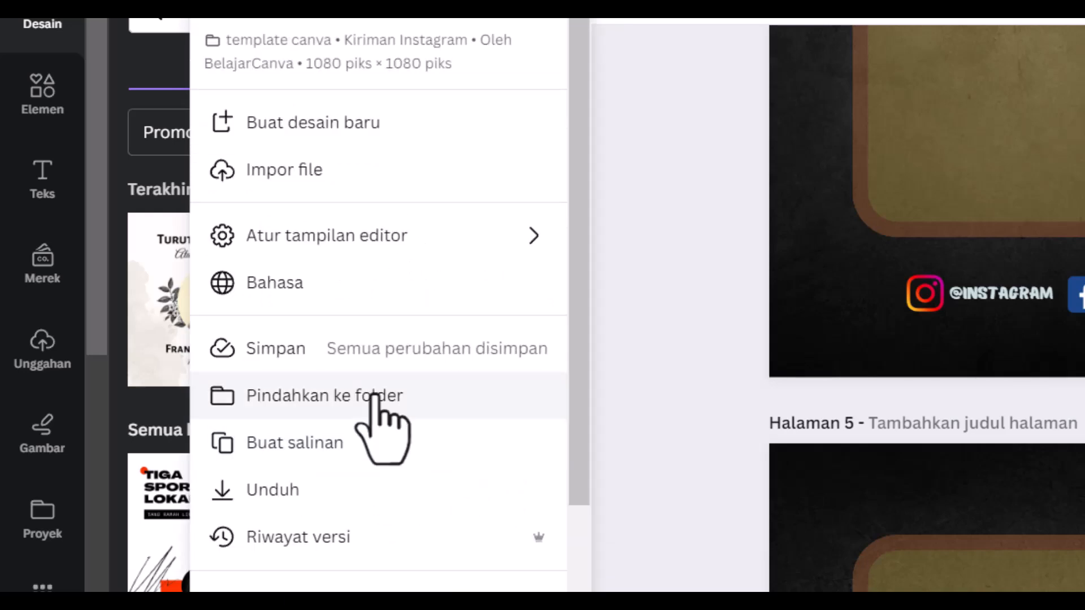
pyautogui.moveTo(452, 240)
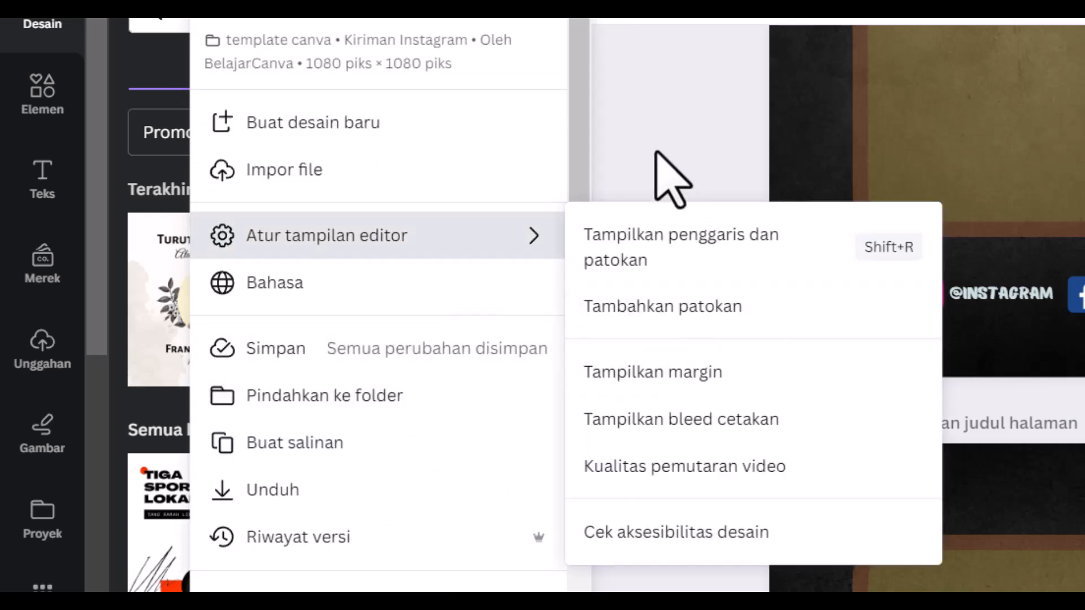
pyautogui.click(645, 135)
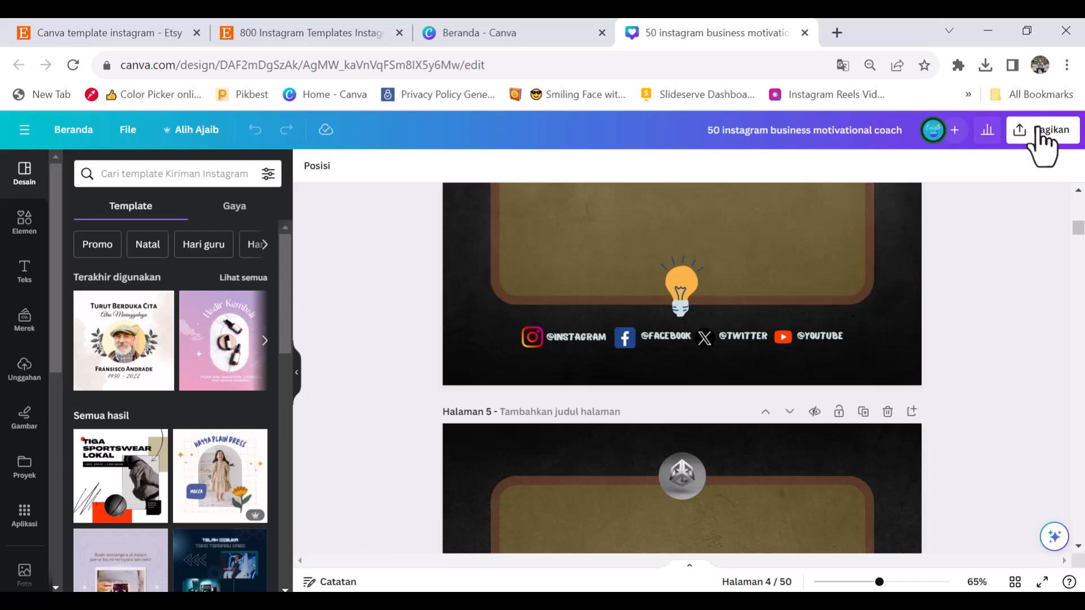
# Create a template link for the 50-page Instagram design and copy it
pyautogui.click(1042, 133)
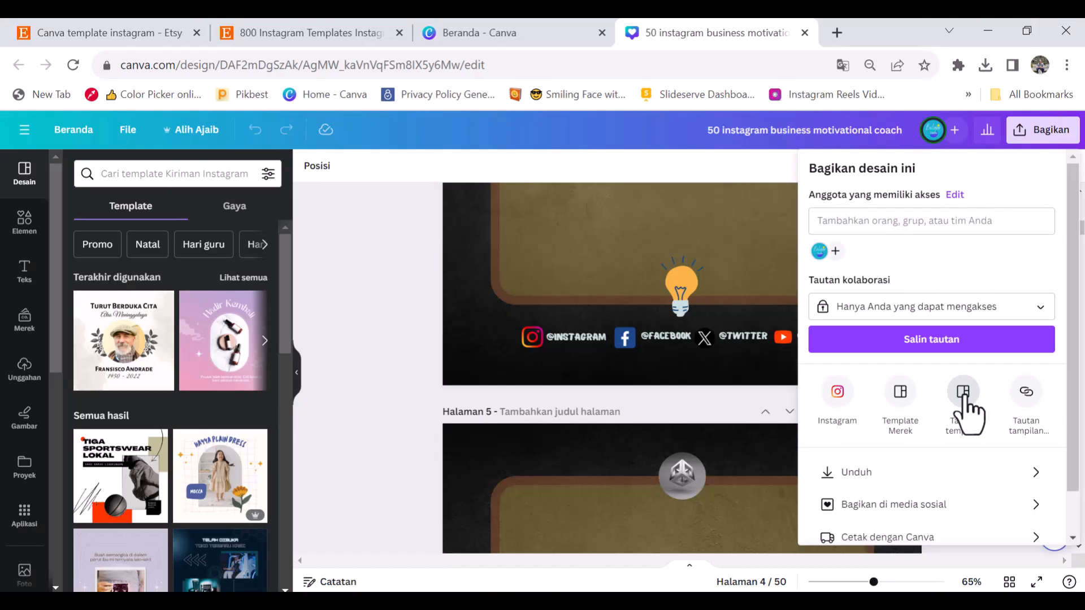
pyautogui.click(964, 393)
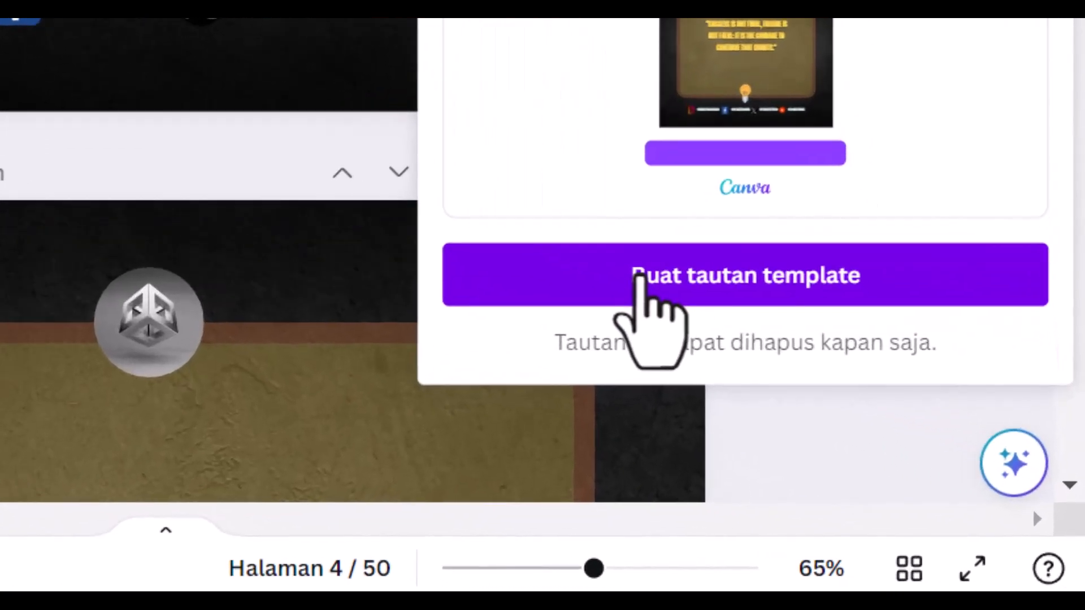
pyautogui.click(676, 301)
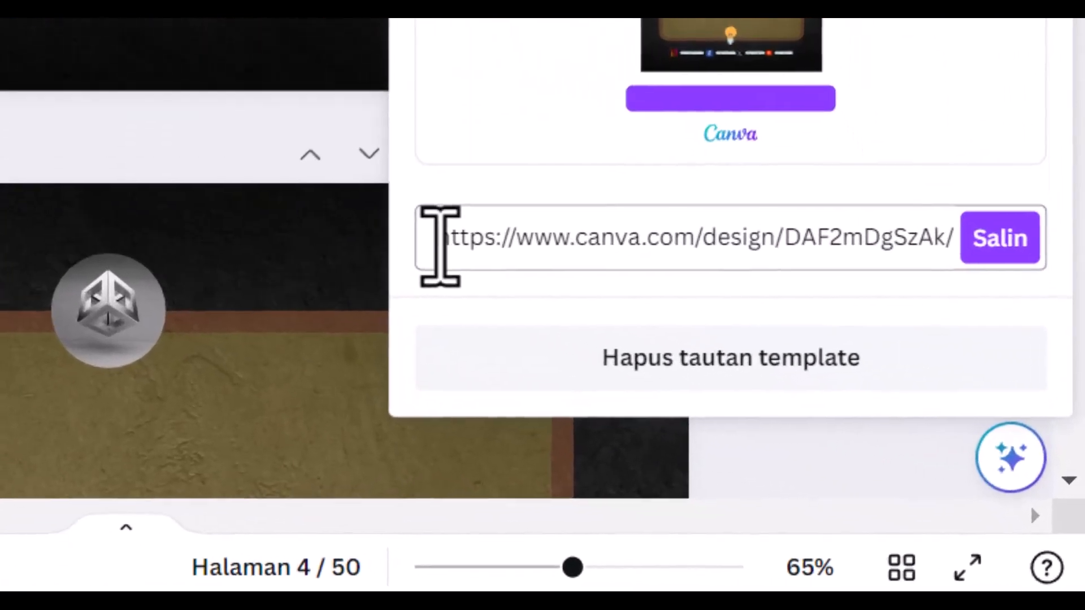
pyautogui.click(831, 445)
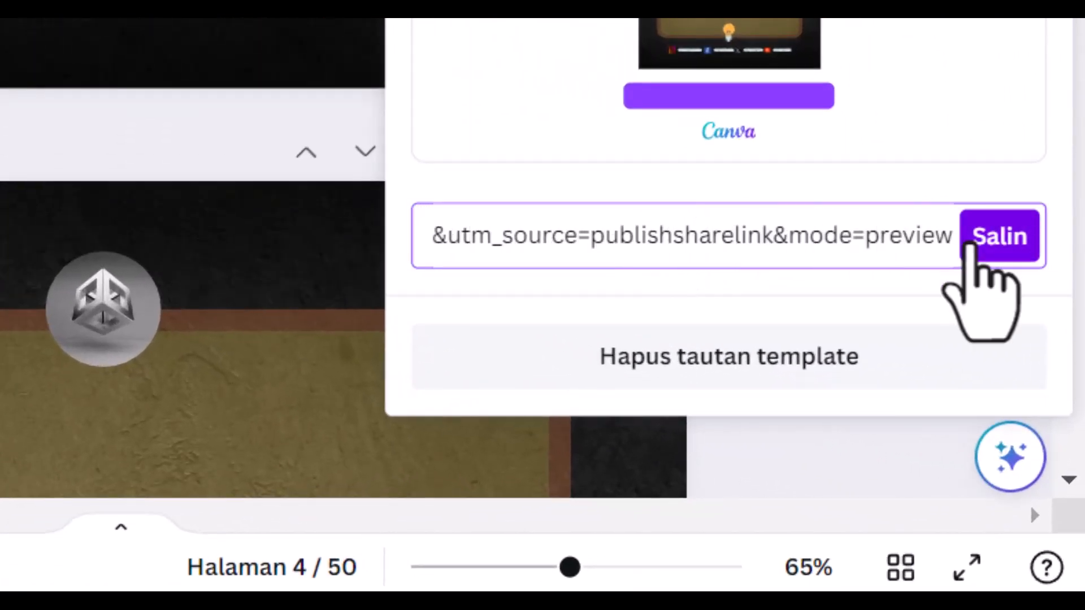
pyautogui.click(971, 244)
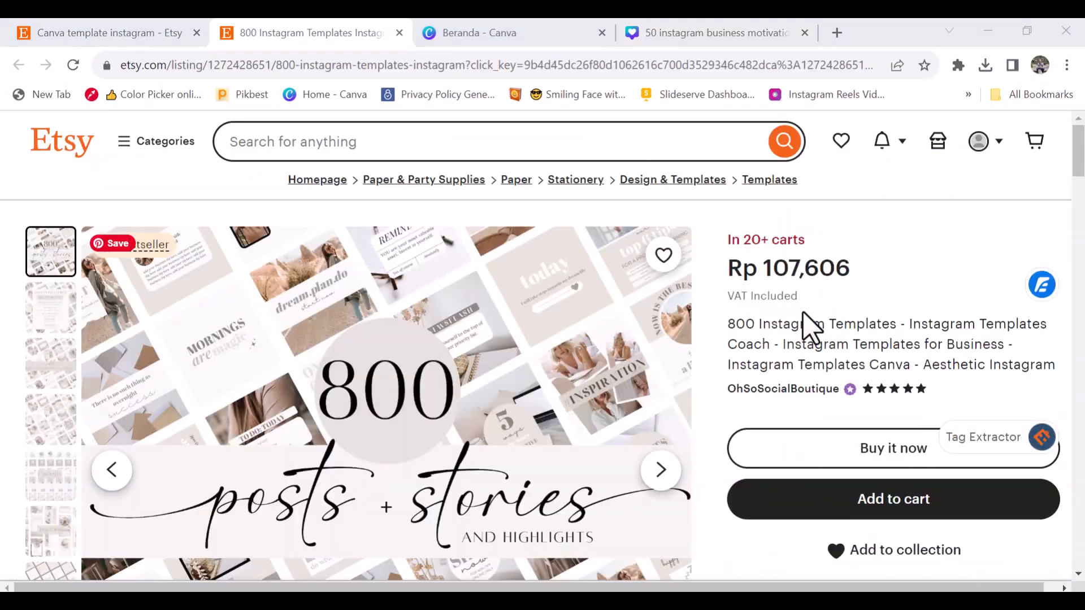
# Switch to the Etsy "800 Instagram Templates" listing and examine its digital file type, item details, delivery terms and reviews
pyautogui.scroll(-6, 813, 322)
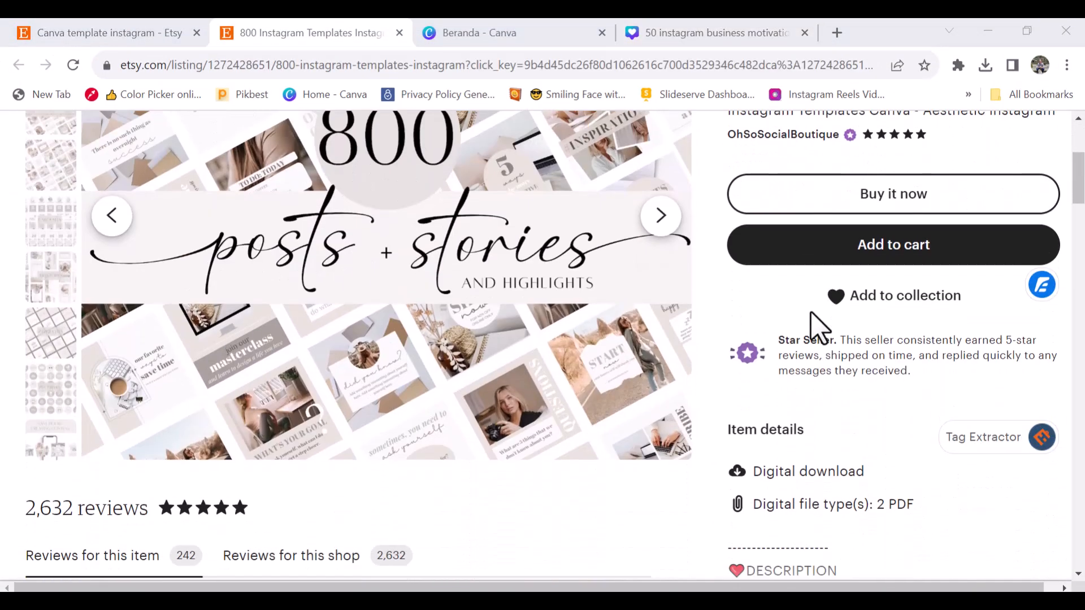
pyautogui.scroll(-3, 820, 328)
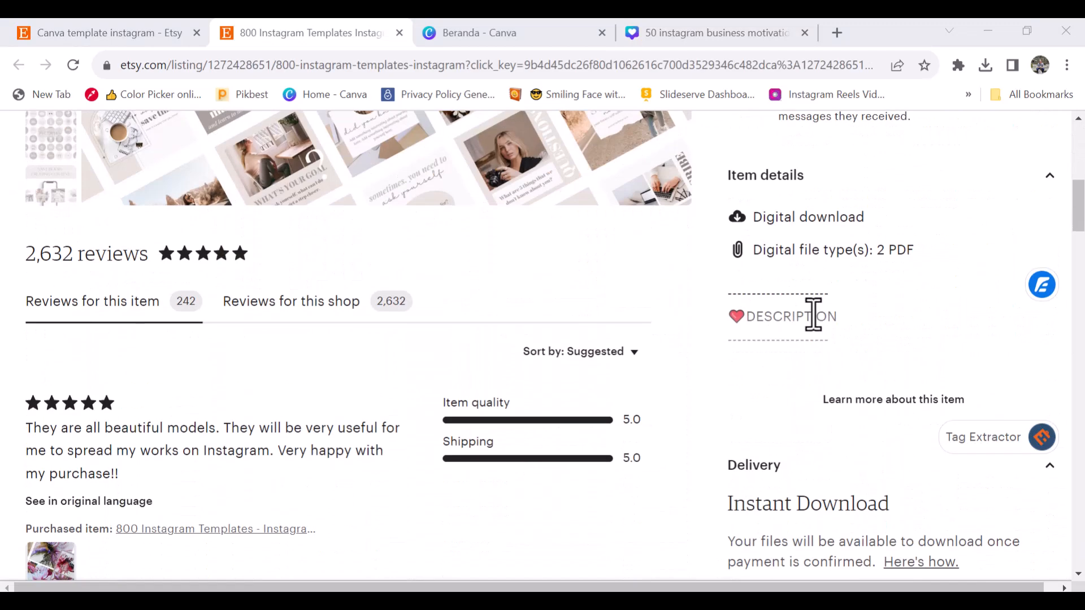
pyautogui.scroll(-5, 814, 315)
pyautogui.scroll(5, 814, 314)
pyautogui.scroll(10, 808, 316)
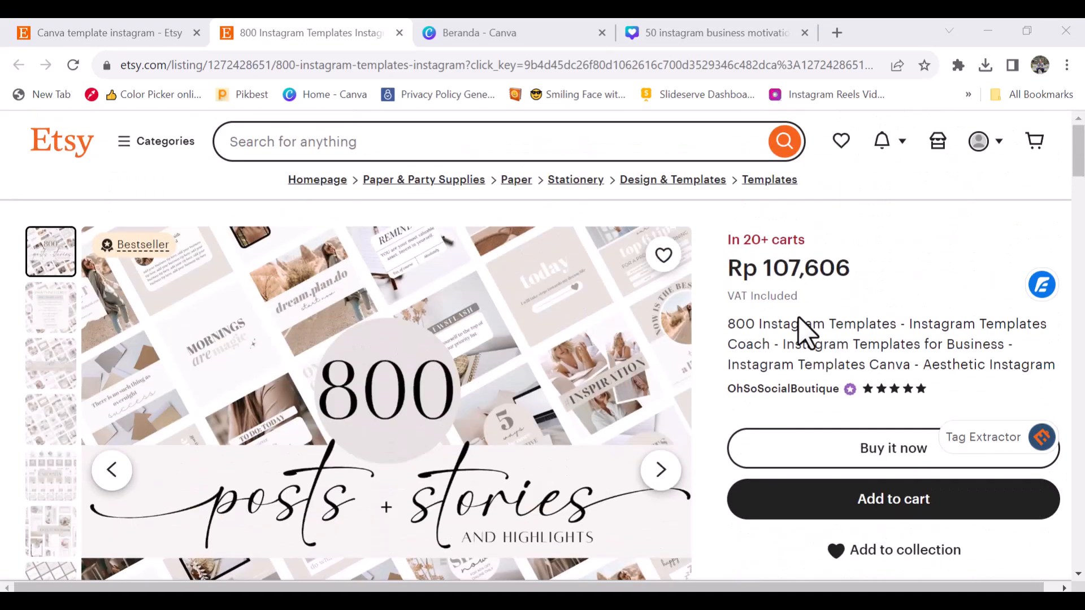
pyautogui.scroll(-5, 806, 334)
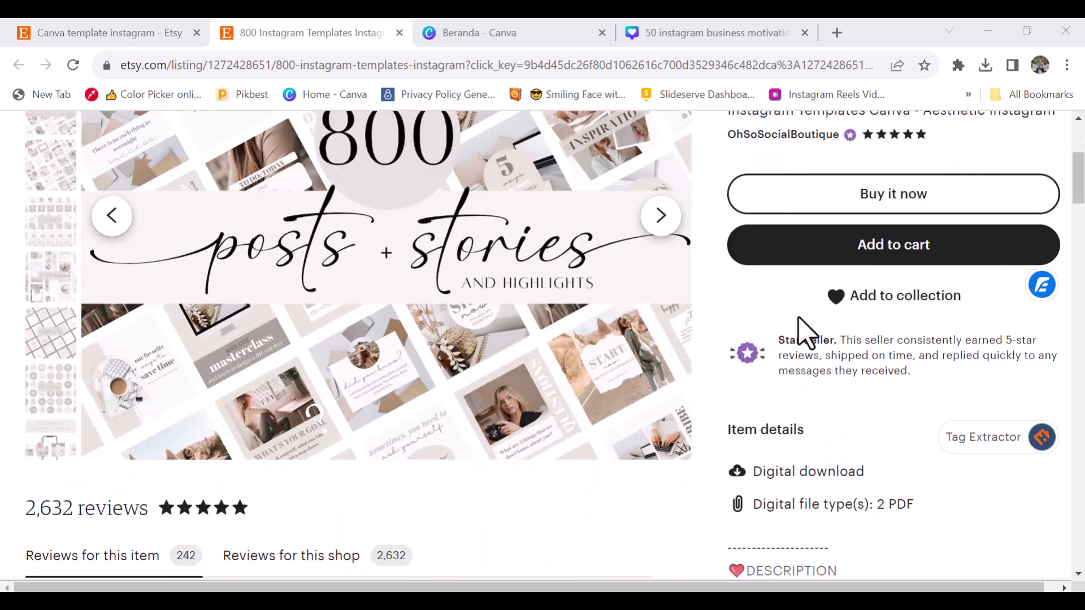
pyautogui.scroll(-2, 805, 330)
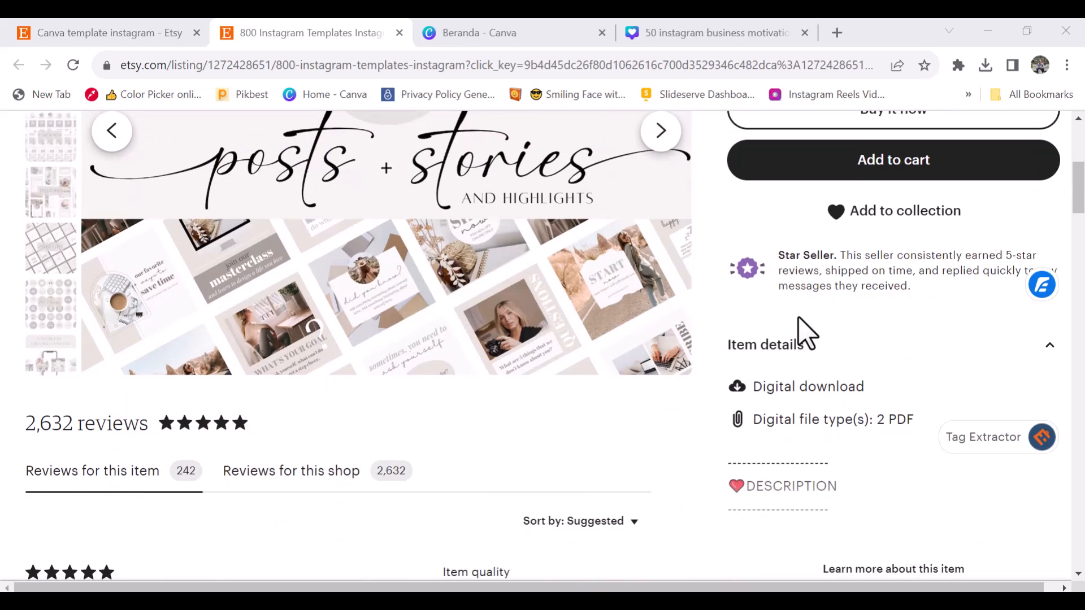
pyautogui.scroll(-8, 805, 333)
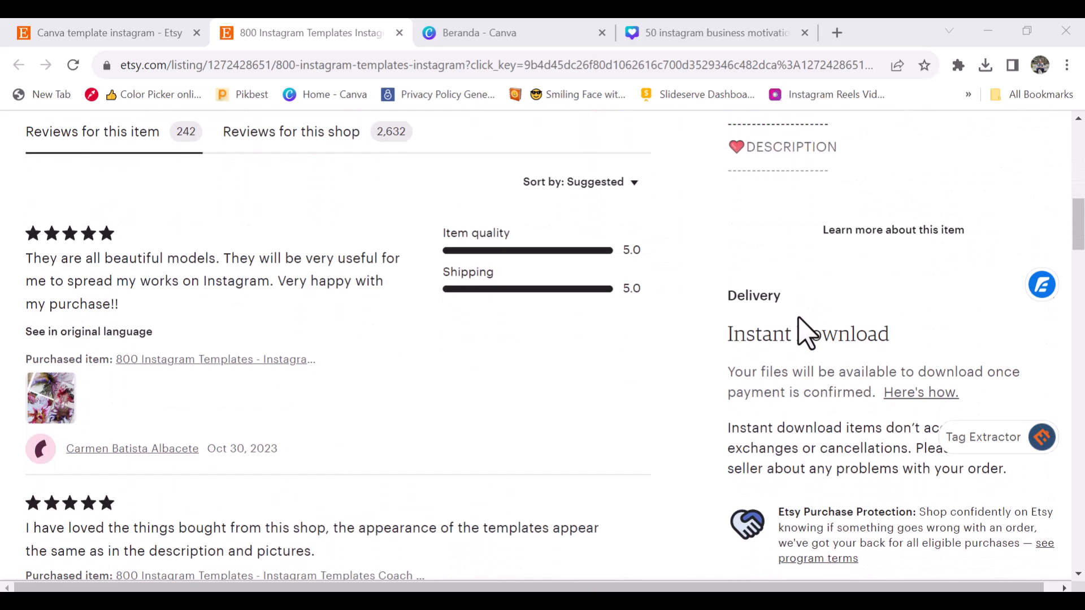
pyautogui.scroll(15, 806, 333)
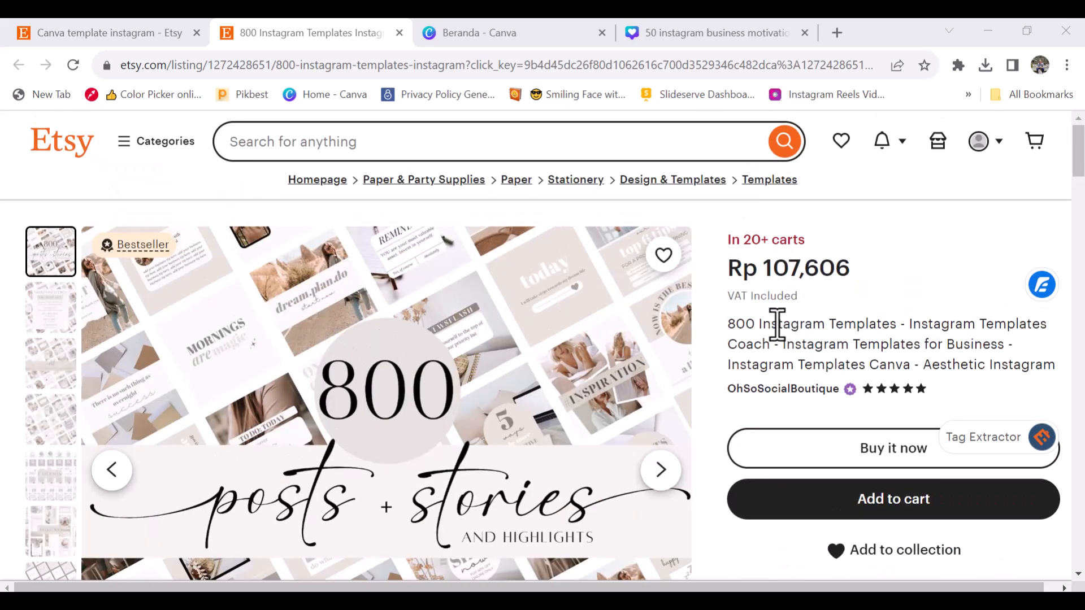
pyautogui.scroll(-5, 777, 327)
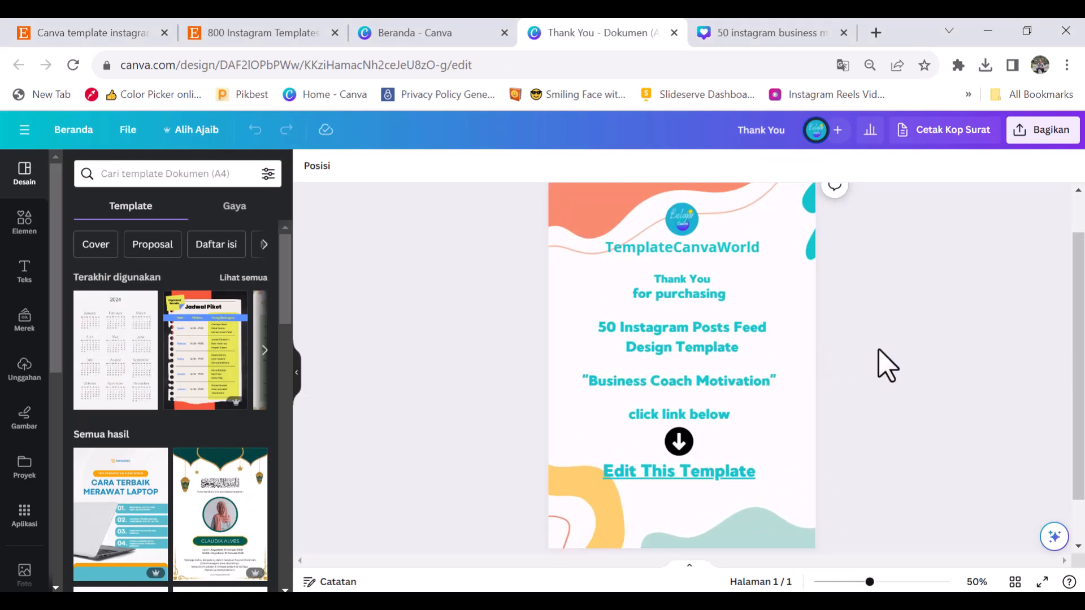
# In Canva's "Thank You" document, set the link on "Edit This Template" to the "50 instagram business motivational coach" design
pyautogui.scroll(2, 887, 365)
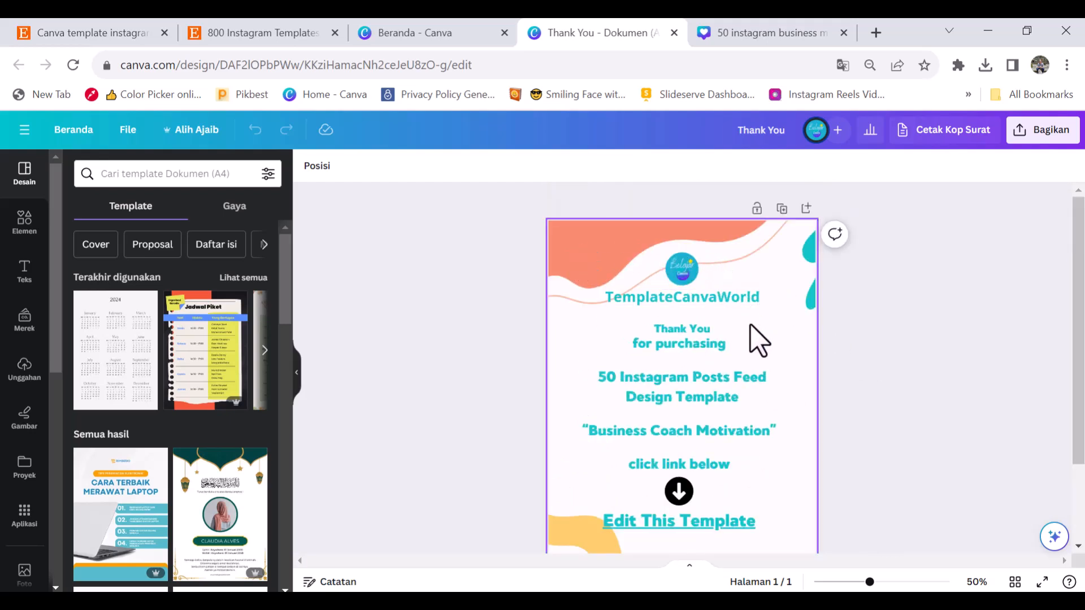
pyautogui.scroll(-3, 758, 339)
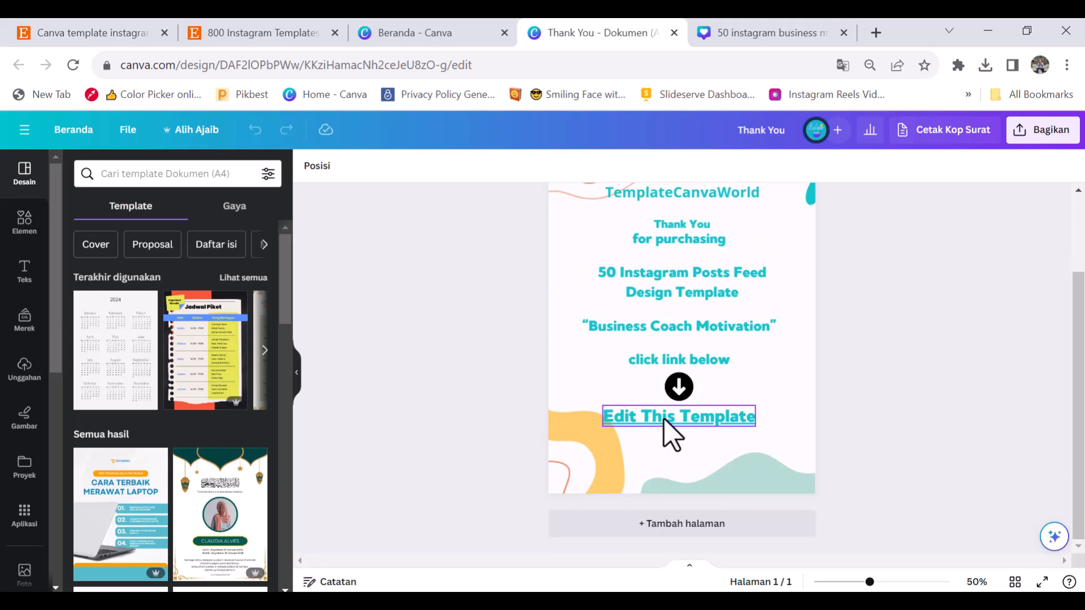
pyautogui.click(671, 433)
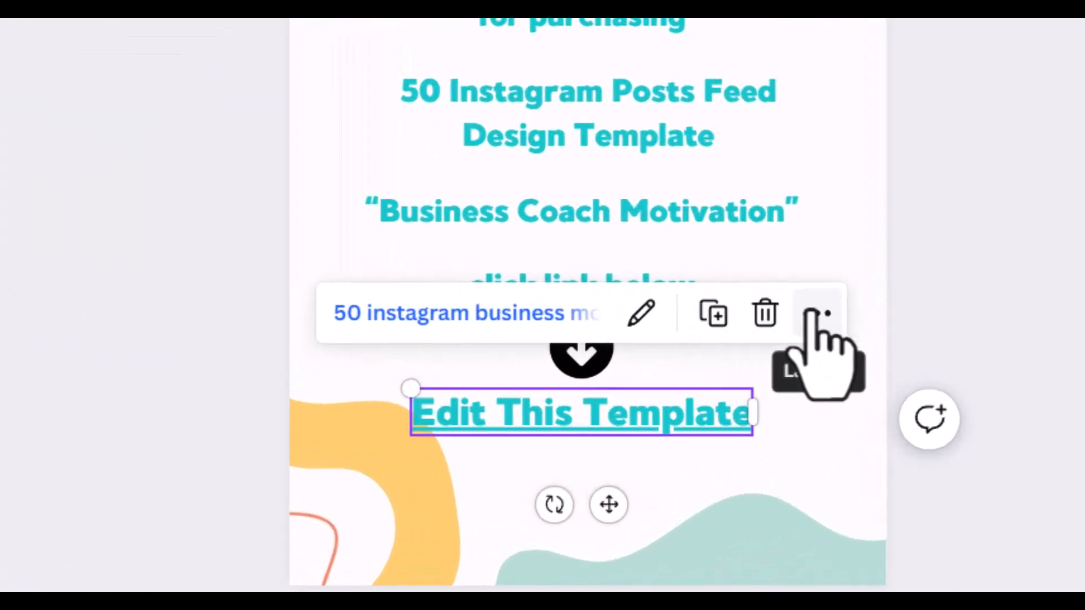
pyautogui.click(818, 315)
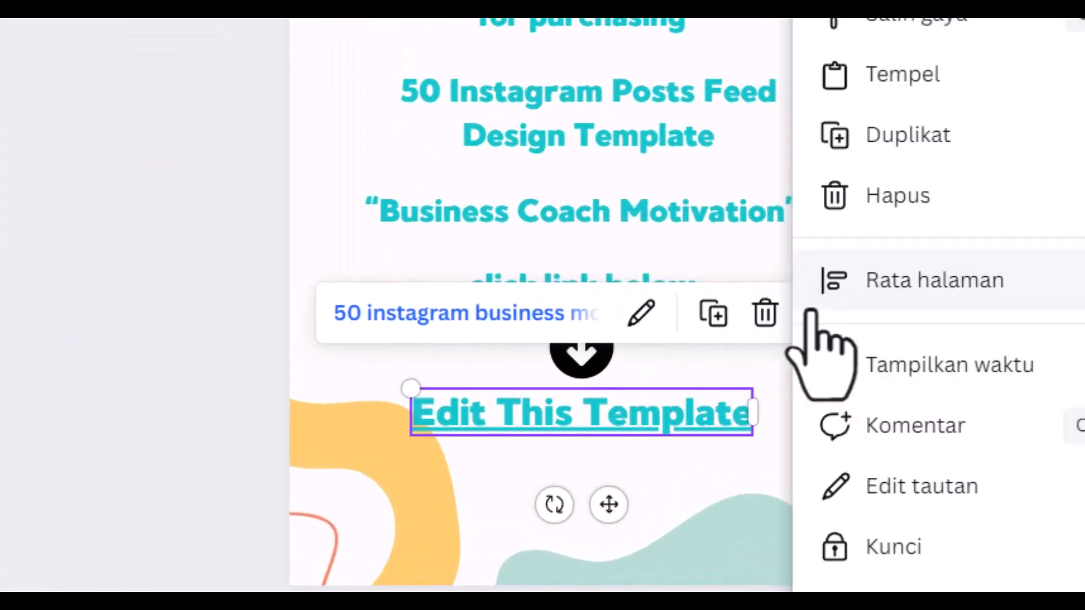
pyautogui.click(859, 485)
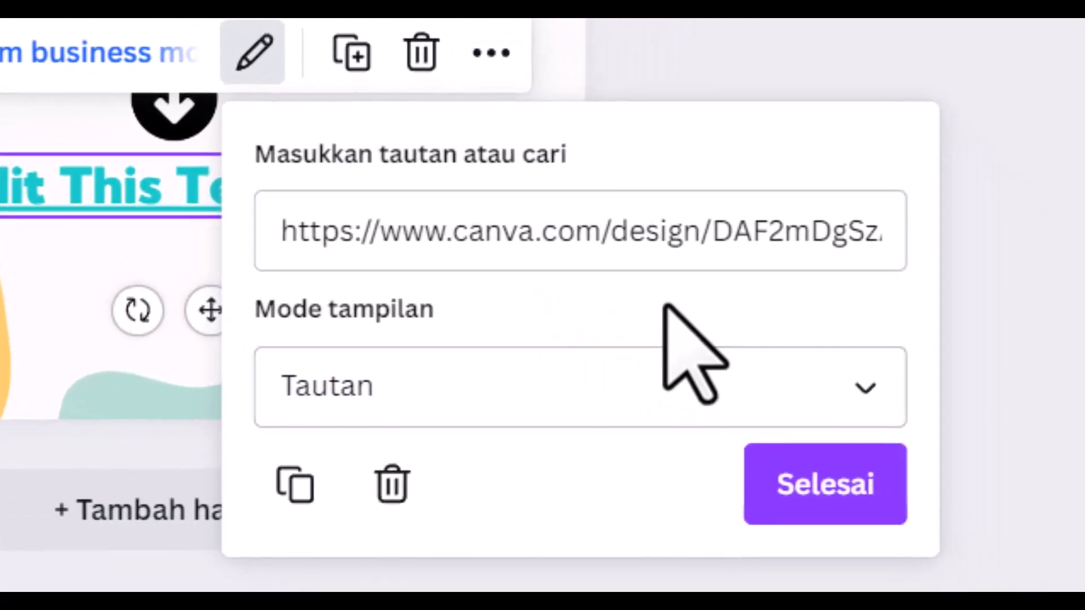
pyautogui.click(658, 233)
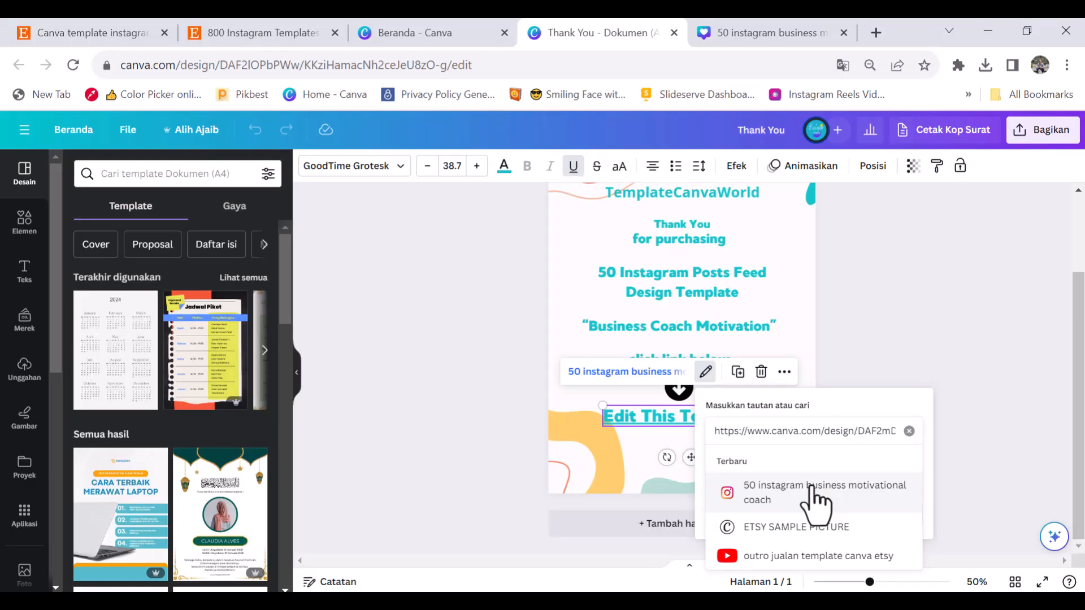
pyautogui.click(571, 399)
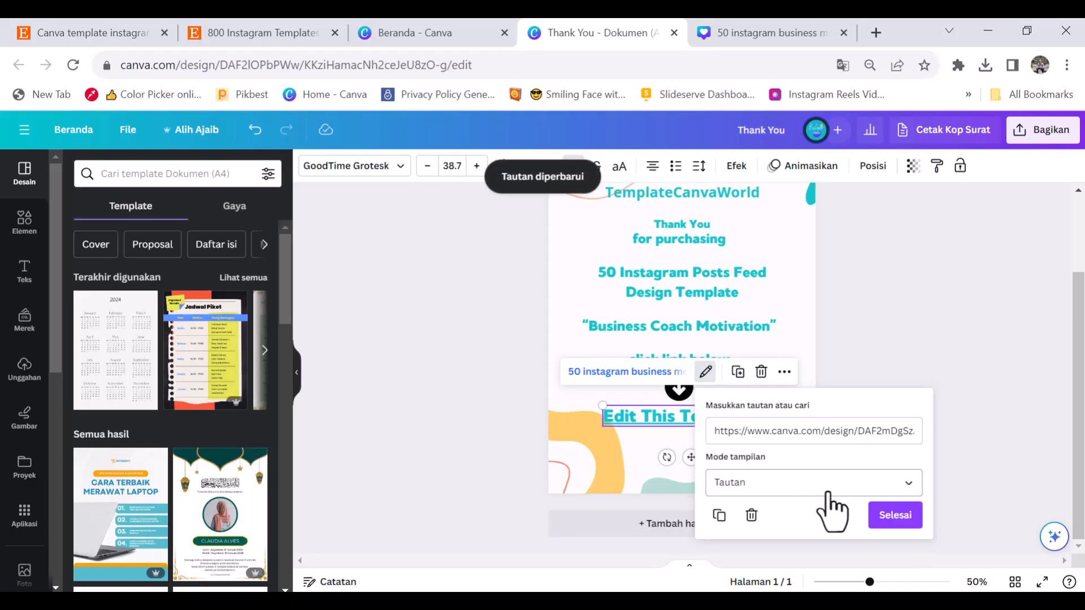
pyautogui.click(883, 516)
pyautogui.scroll(2, 799, 327)
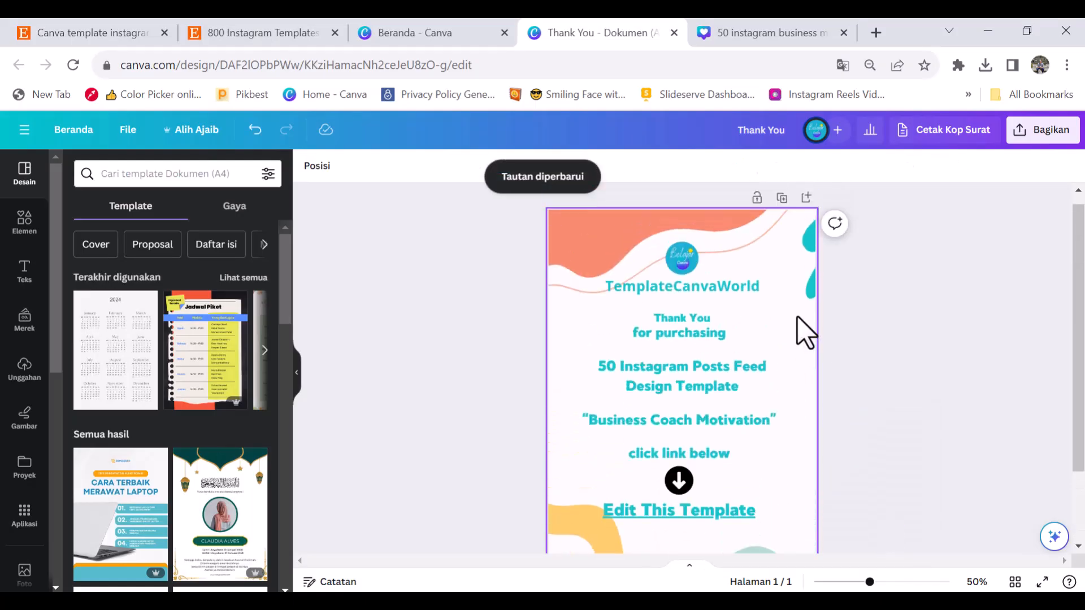
pyautogui.scroll(-2, 787, 338)
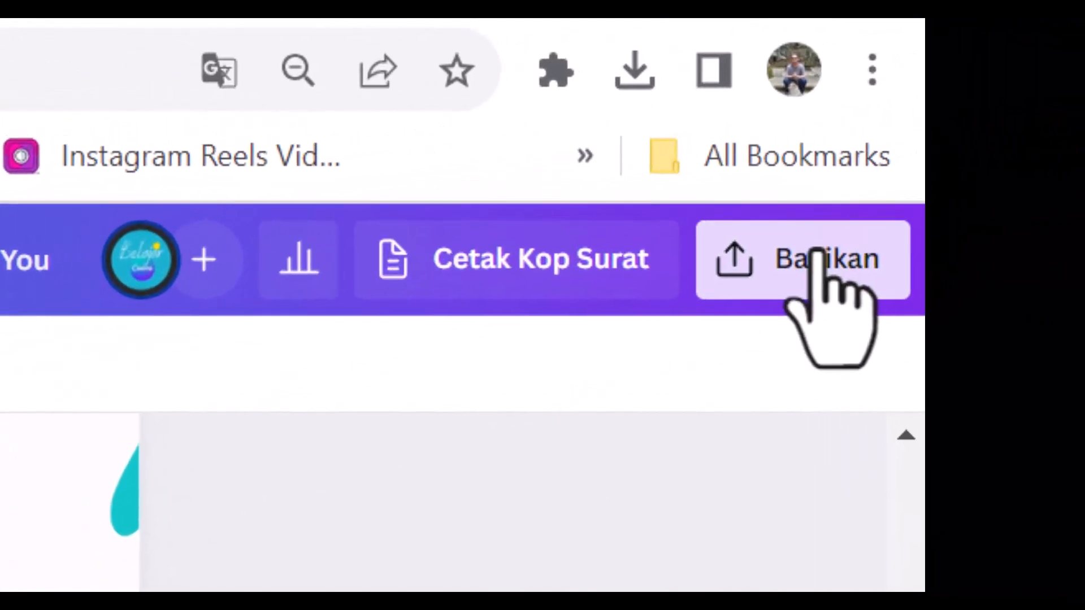
# Download the Thank You document as a standard PDF
pyautogui.click(964, 178)
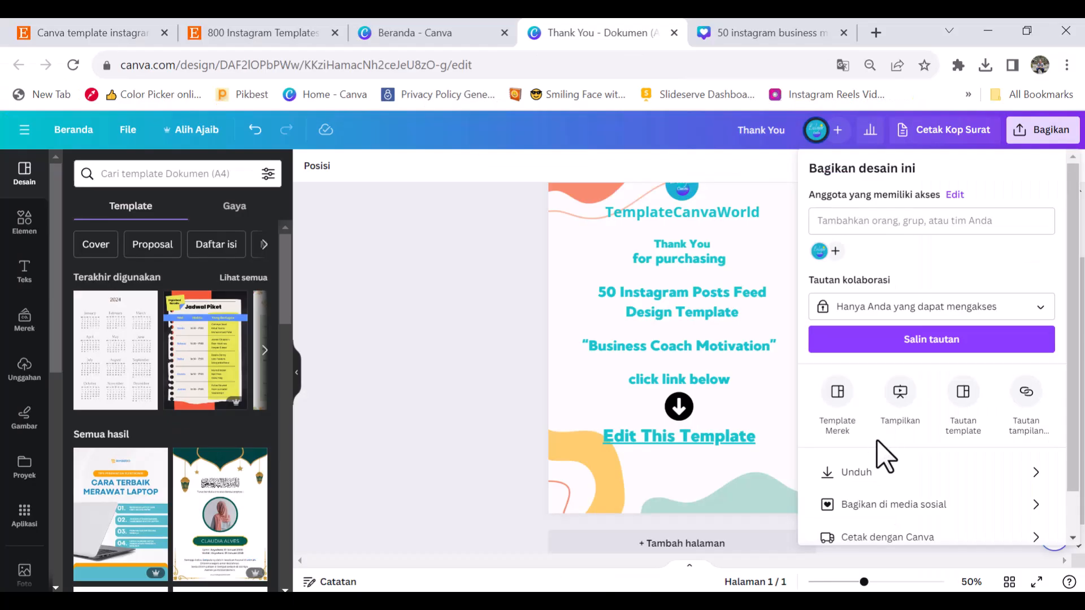
pyautogui.scroll(-1, 884, 453)
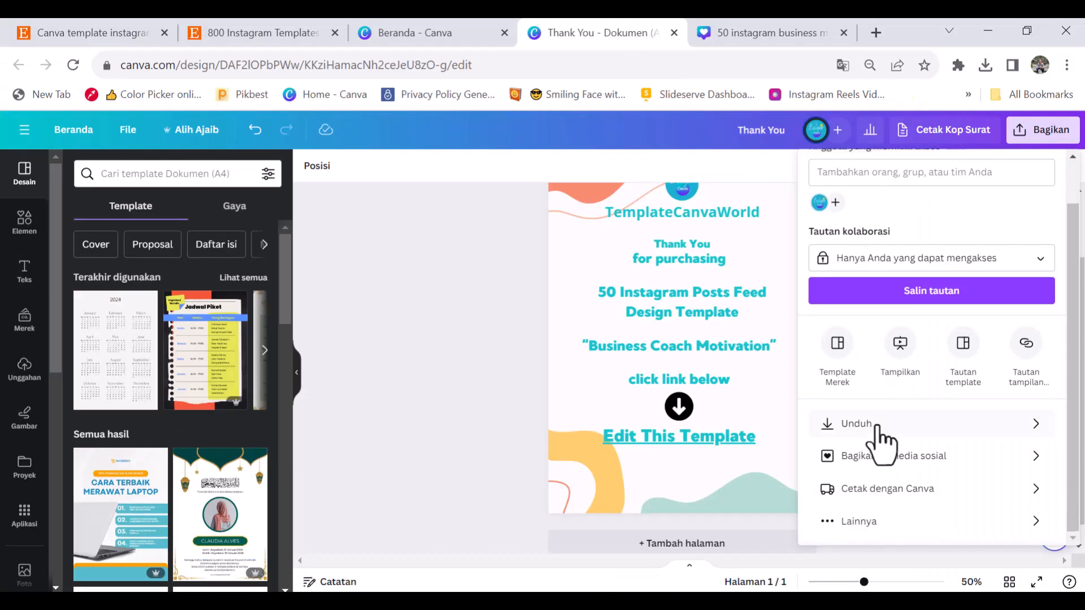
pyautogui.click(897, 423)
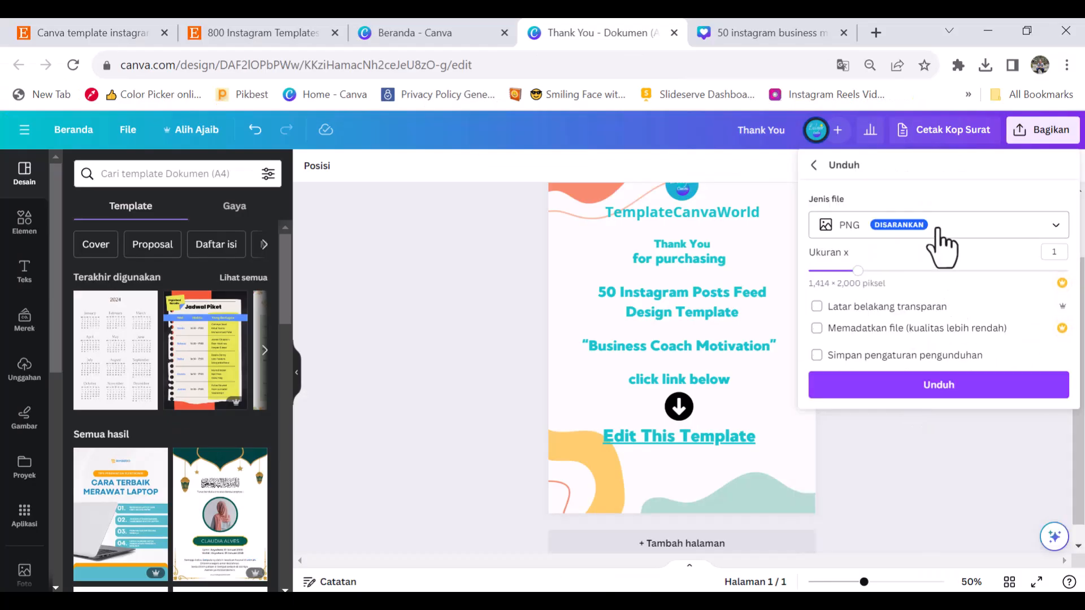
pyautogui.click(955, 233)
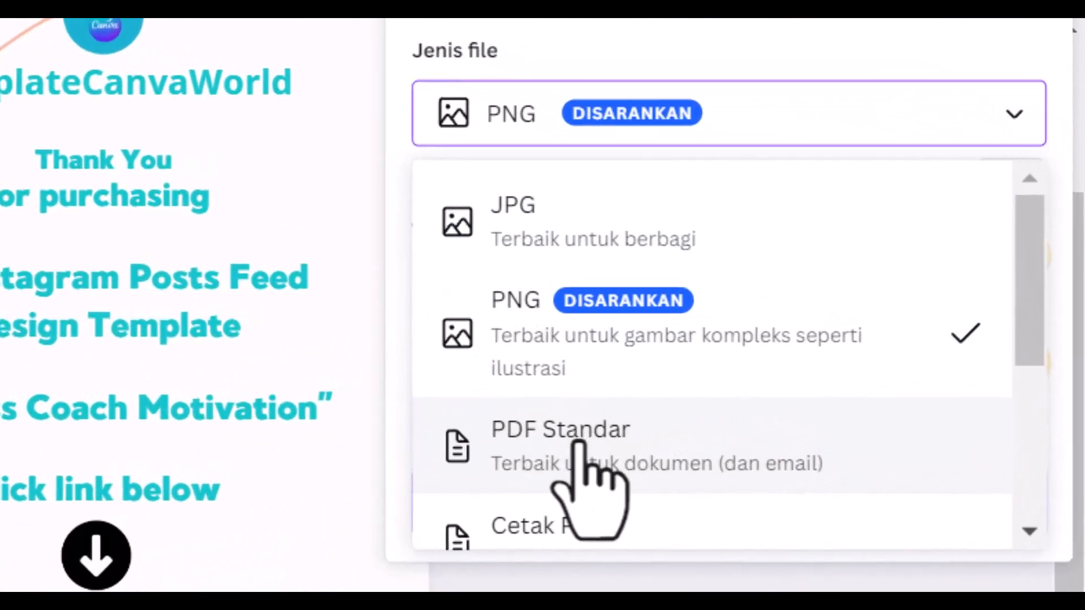
pyautogui.click(577, 443)
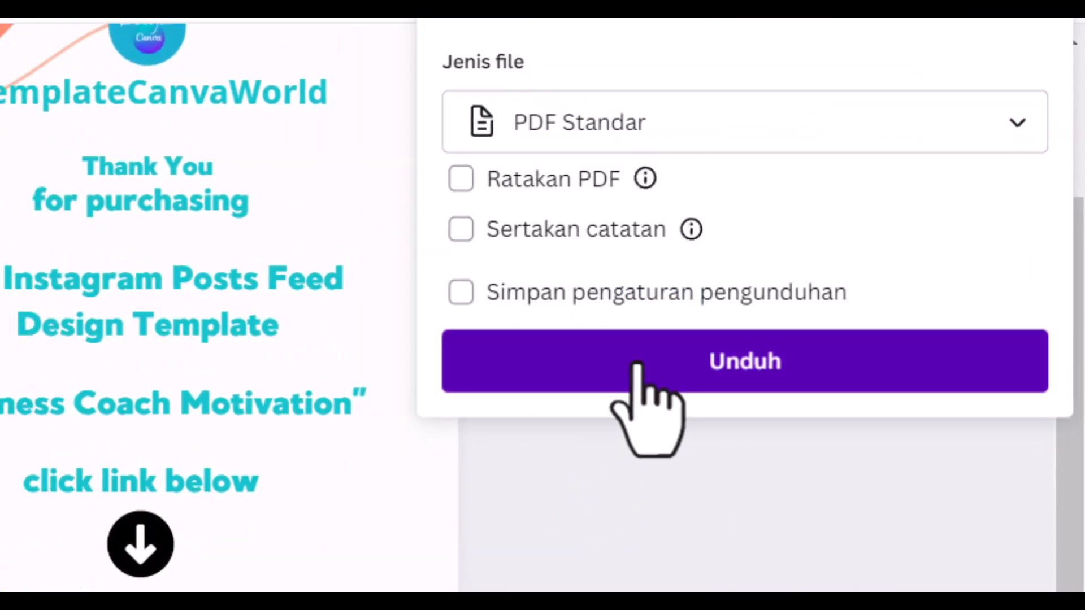
pyautogui.click(636, 366)
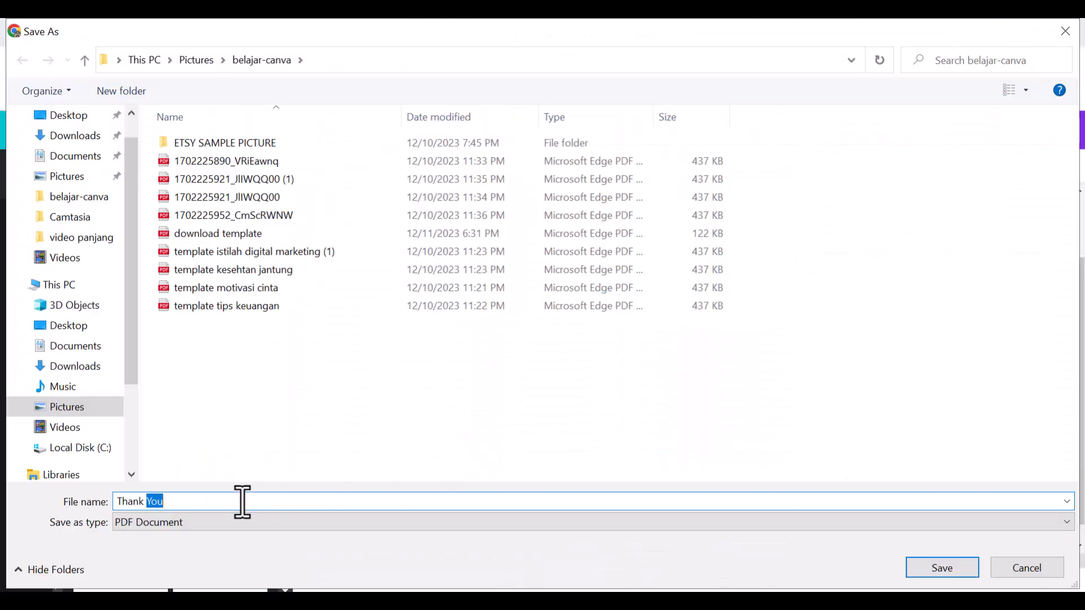
# Save the PDF in the belajar-canva folder as "template instagram 50 business motivational"
pyautogui.write('template ')
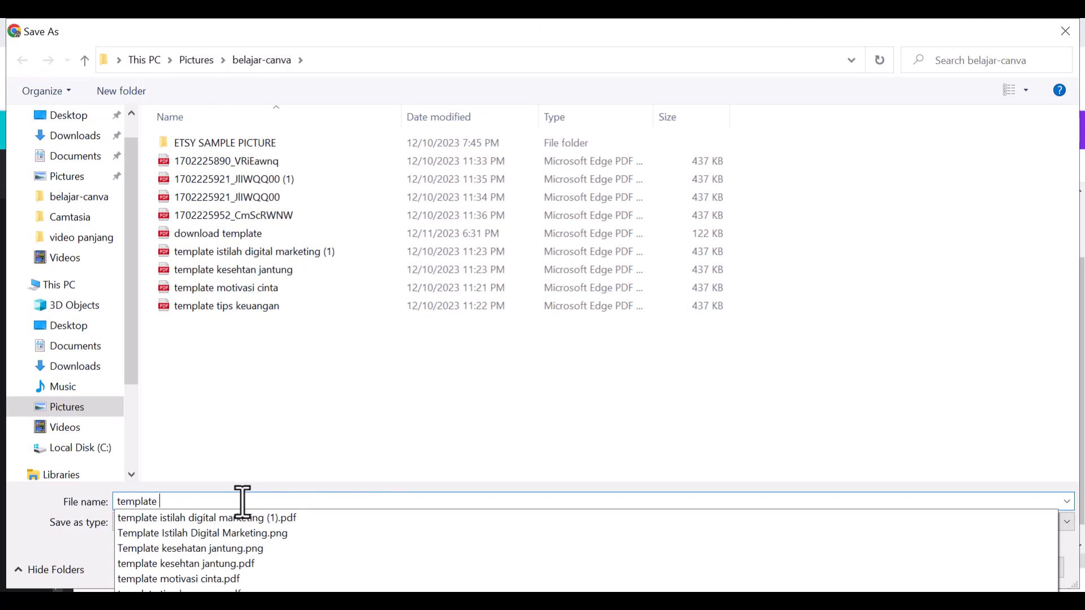
pyautogui.write('instagram 50 business mo')
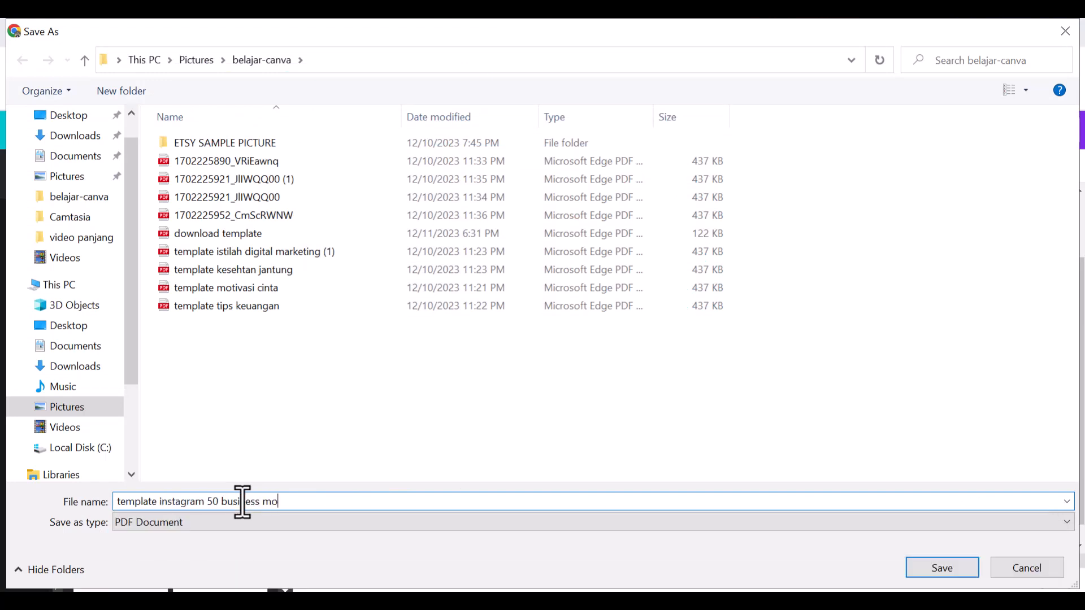
pyautogui.write('al')
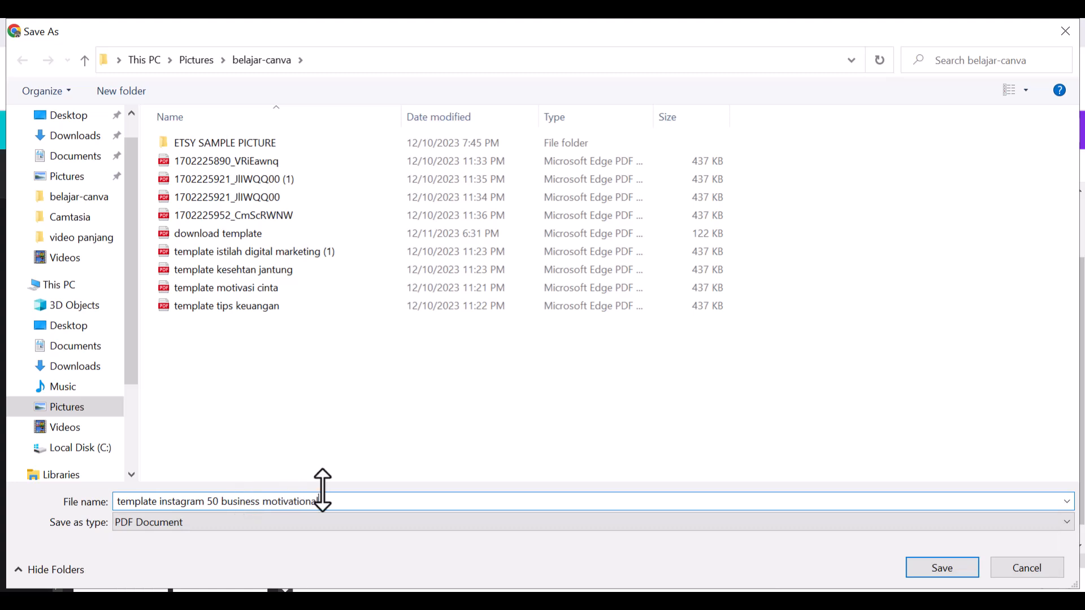
pyautogui.click(938, 573)
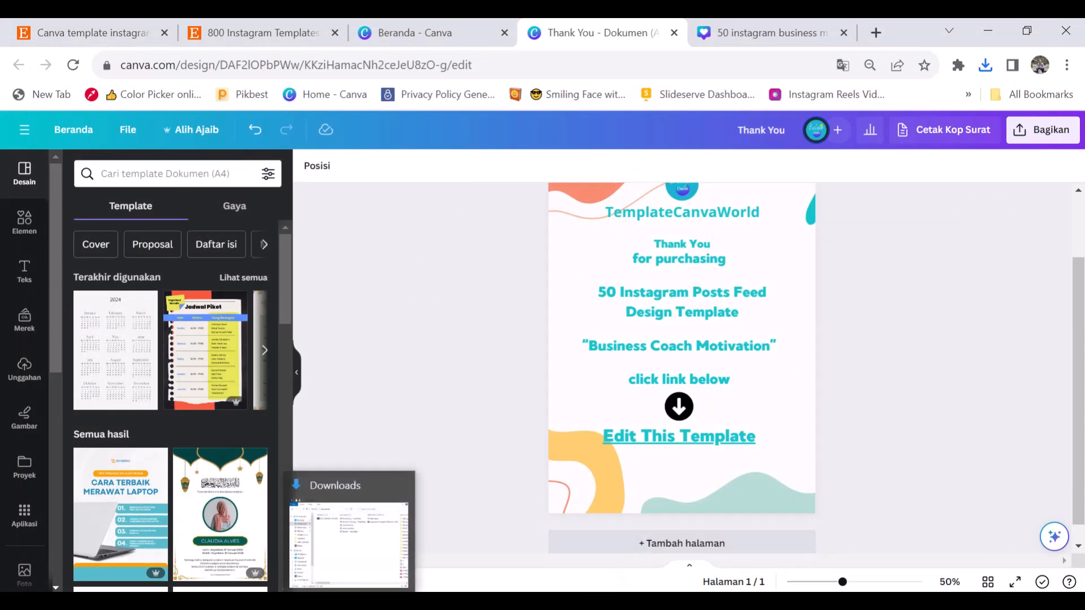
# Switch to File Explorer and open "template instagram 50 business motivational" from the belajar-canva folder to check the PDF
pyautogui.click(350, 537)
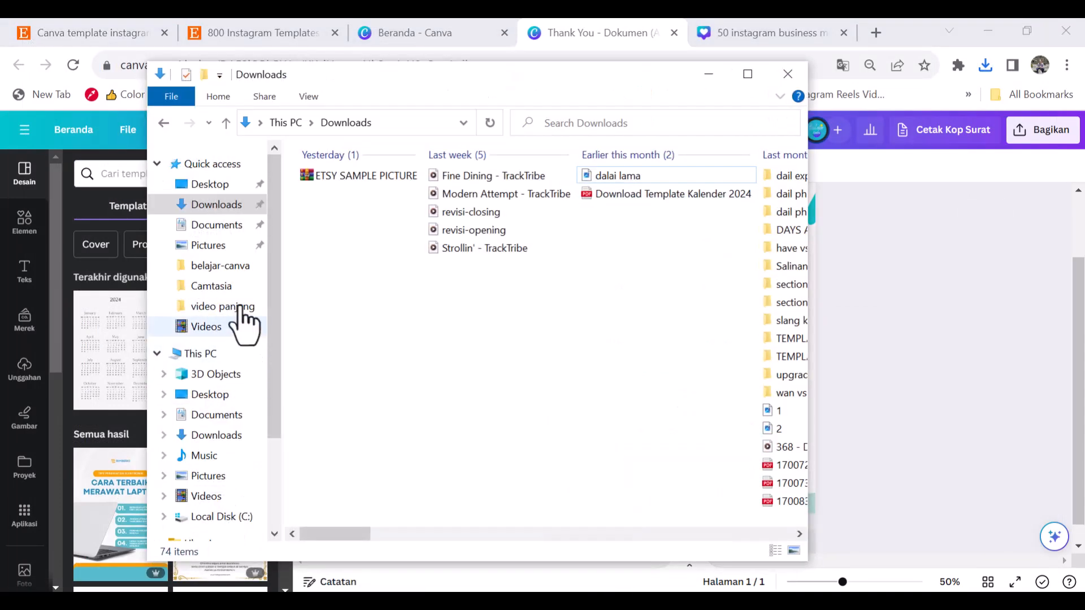
pyautogui.click(237, 267)
pyautogui.click(455, 388)
pyautogui.doubleClick(456, 389)
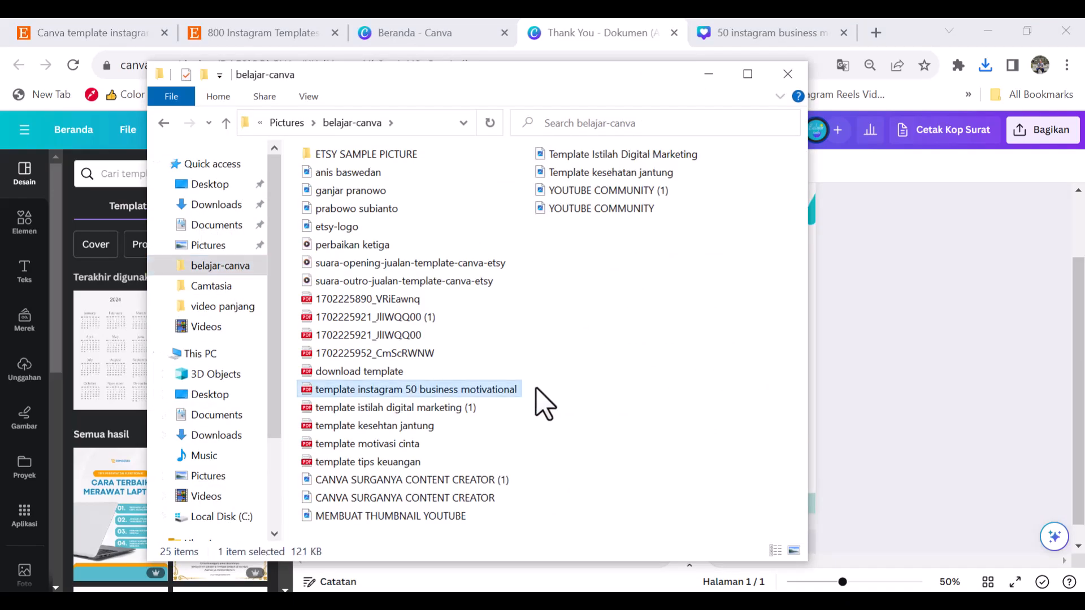
pyautogui.scroll(-2, 395, 407)
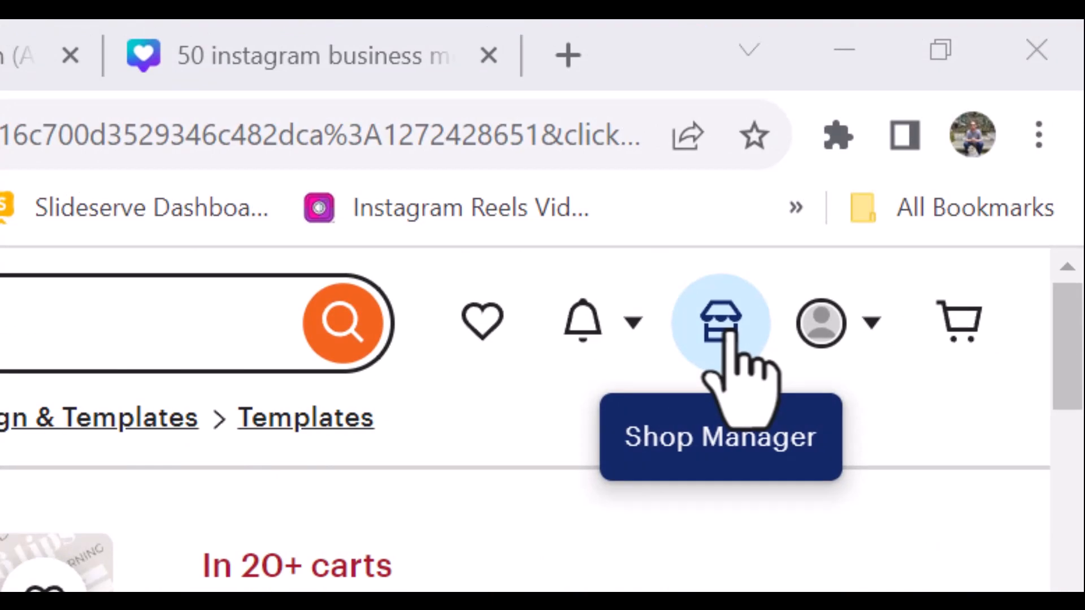
# Switch to Etsy and open Shop Manager at the Create a listing page of the shop setup
pyautogui.click(721, 334)
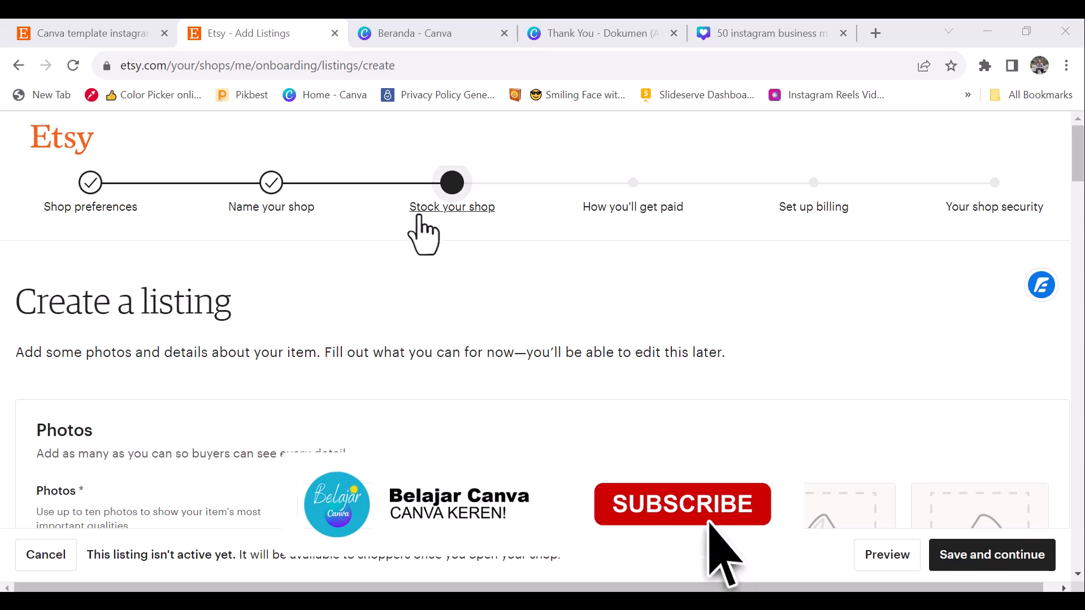
pyautogui.moveTo(232, 305); pyautogui.dragTo(26, 310)
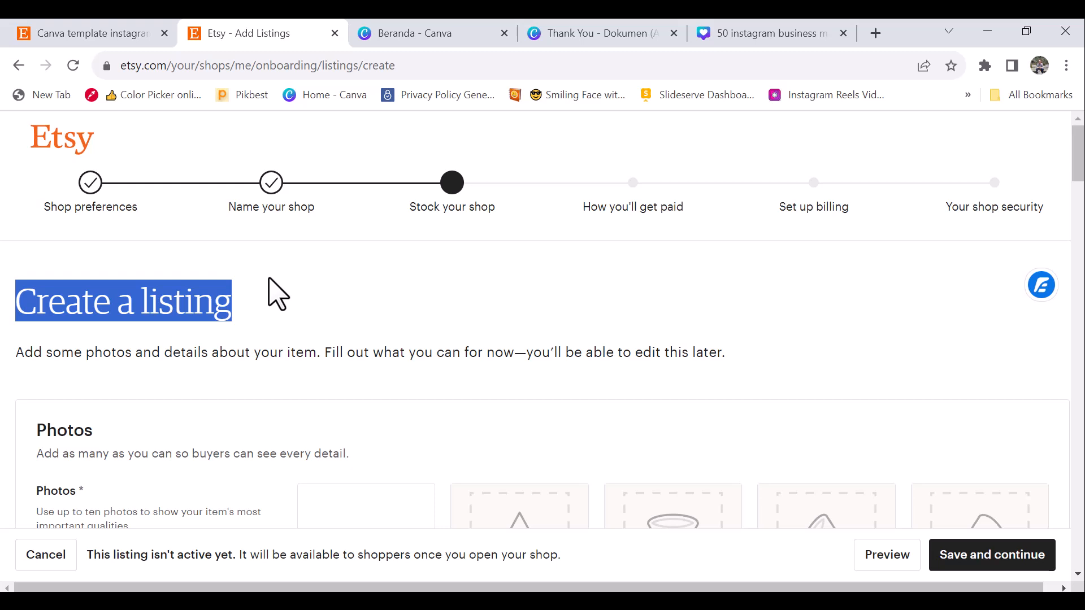
pyautogui.click(310, 298)
# Upload pictures 1, 2 and 3 from the belajar-canva "ETSY SAMPLE PICTURE" folder as the listing photos
pyautogui.scroll(-3, 313, 297)
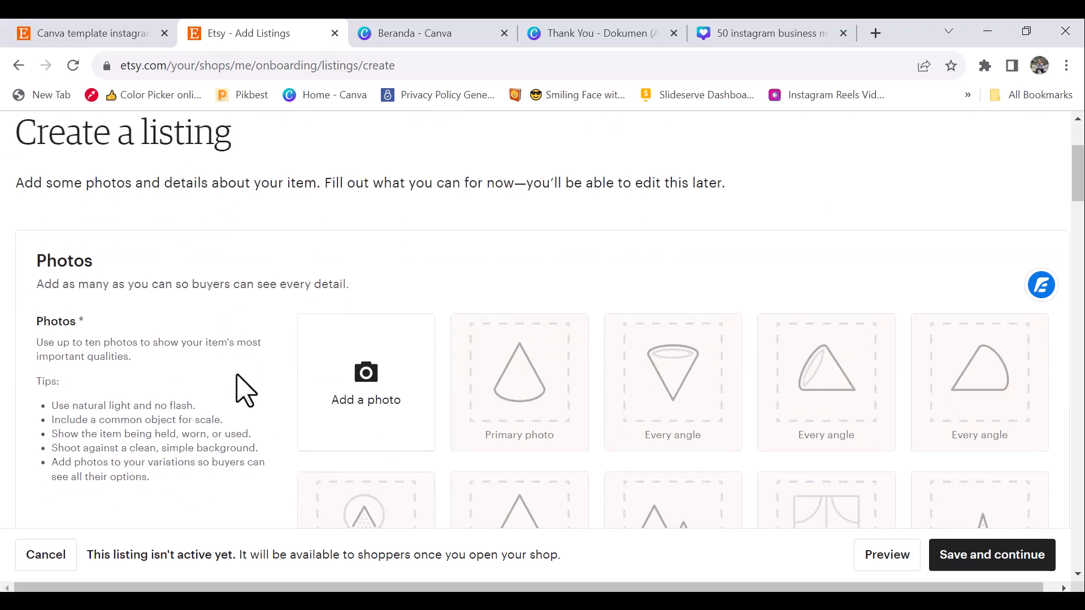
pyautogui.click(351, 385)
pyautogui.doubleClick(229, 118)
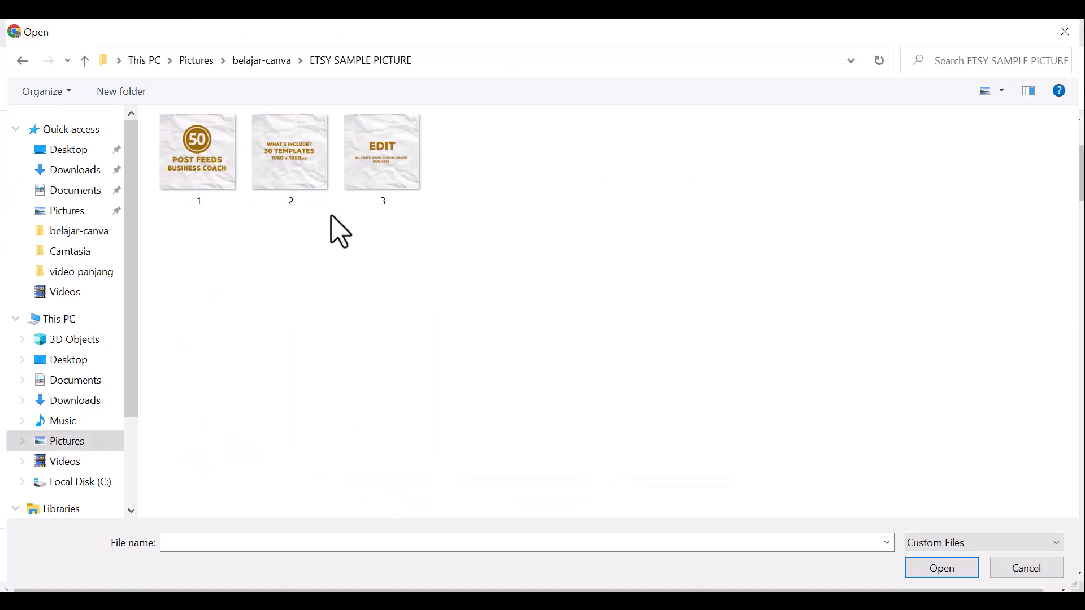
pyautogui.doubleClick(203, 191)
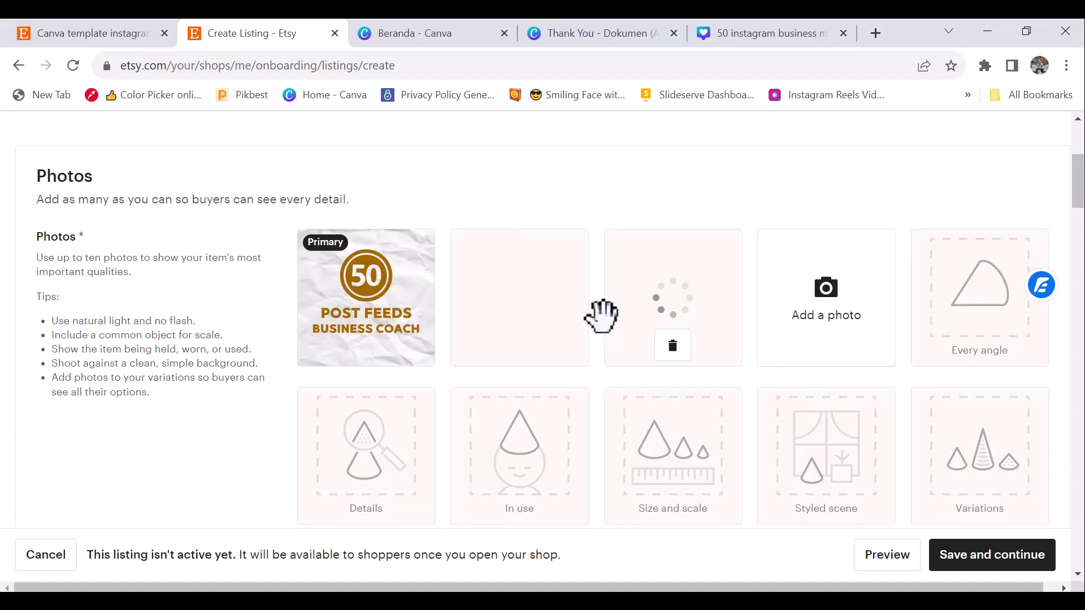
pyautogui.scroll(-1, 916, 346)
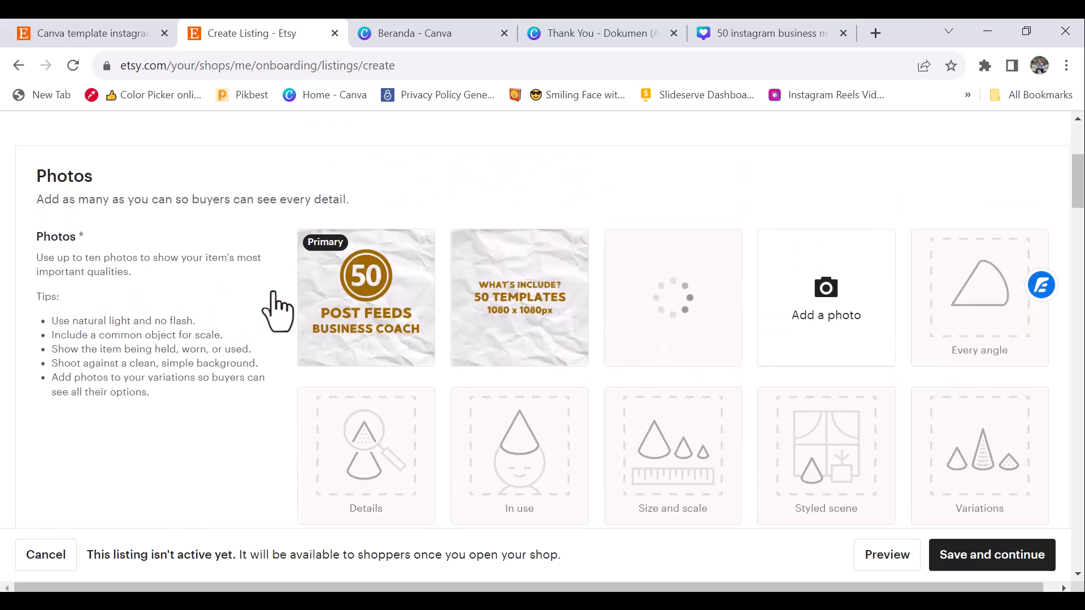
# Skip the video and enter the listing title "instagram template 50 business motivational"
pyautogui.scroll(-5, 299, 342)
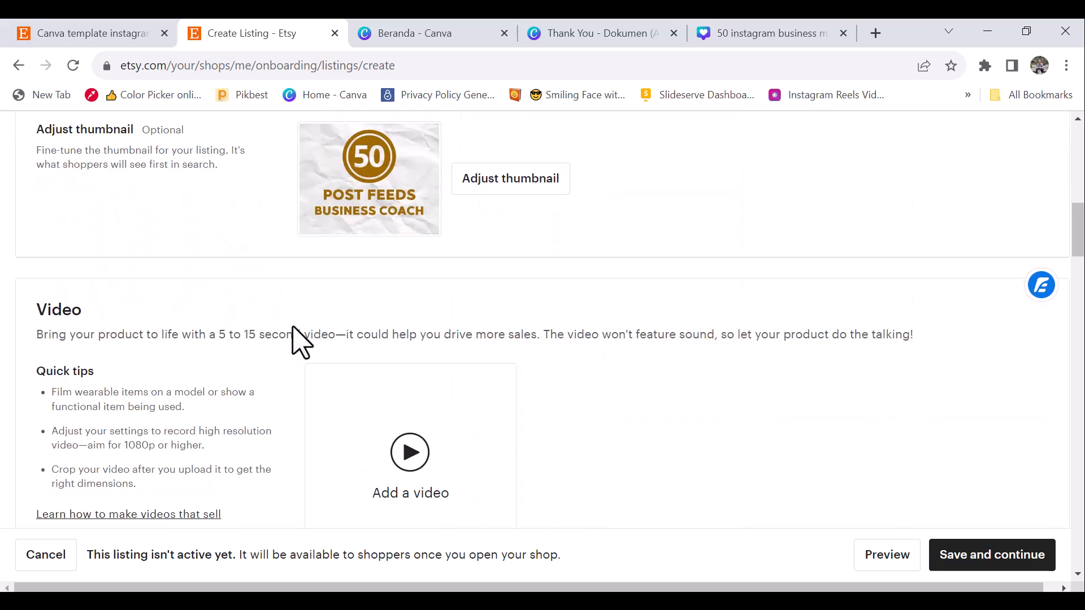
pyautogui.scroll(-3, 300, 316)
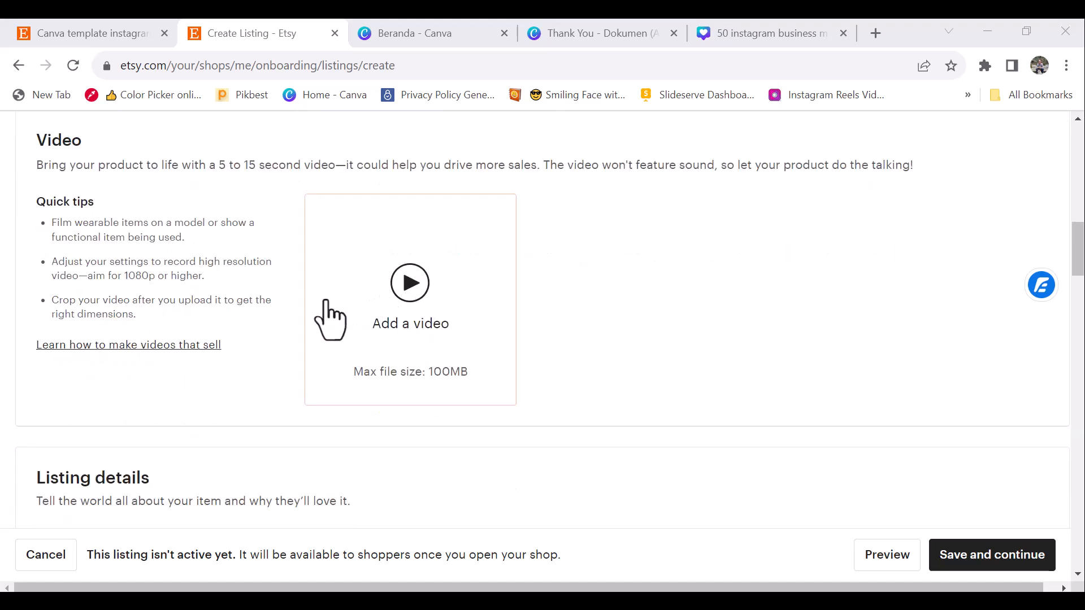
pyautogui.scroll(-2, 271, 301)
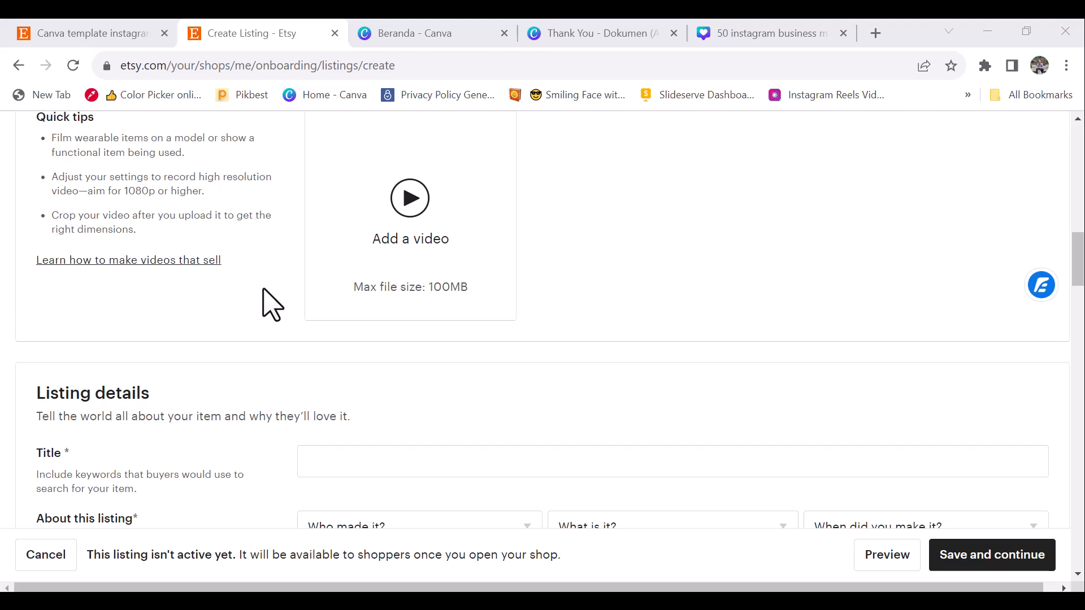
pyautogui.scroll(-1, 310, 275)
pyautogui.scroll(-3, 263, 274)
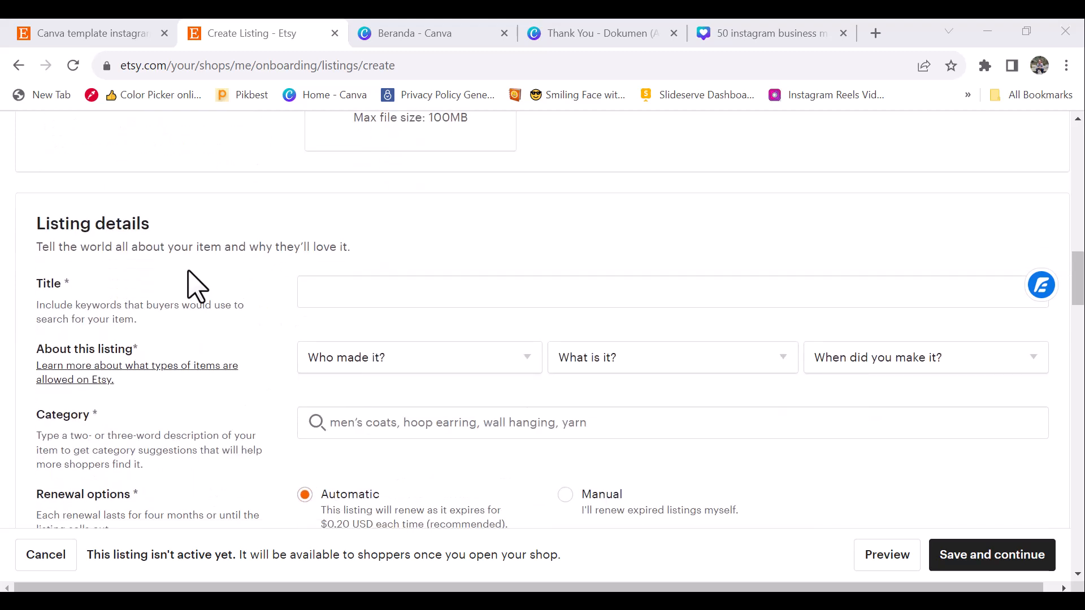
pyautogui.scroll(-2, 121, 248)
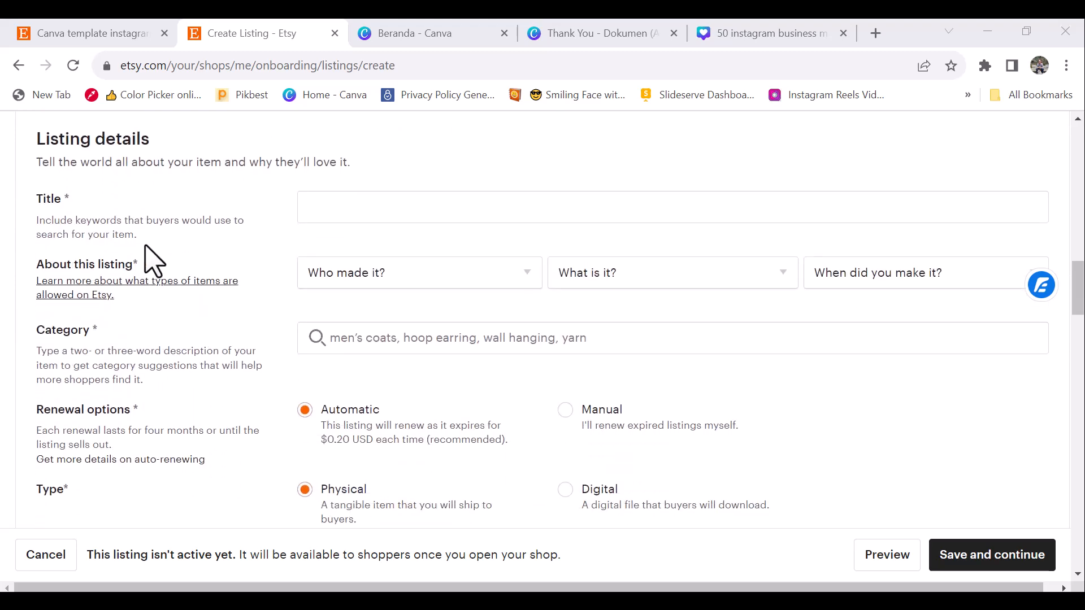
pyautogui.click(334, 213)
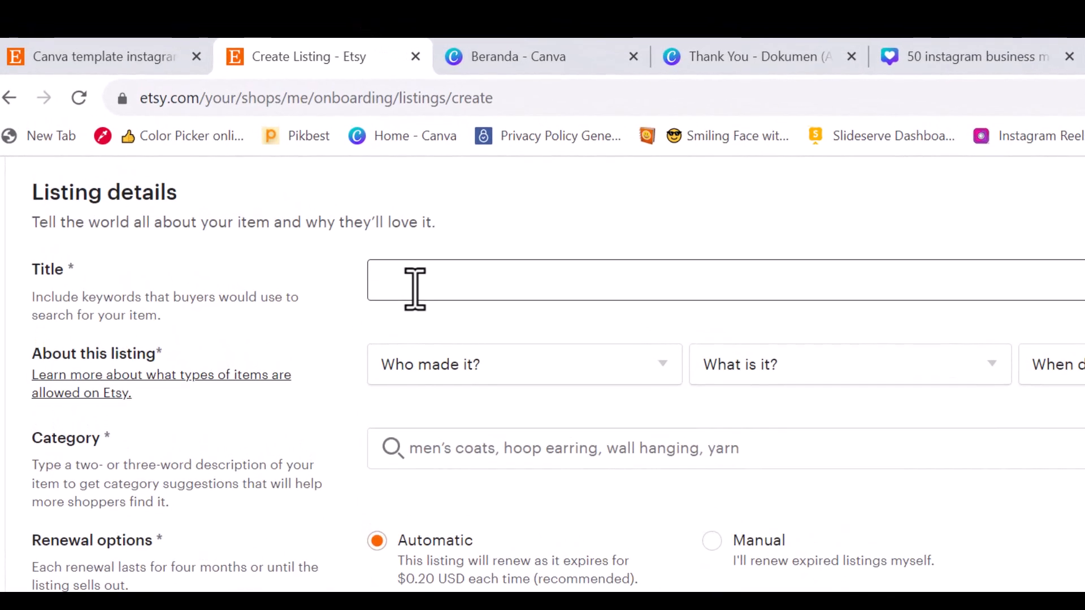
pyautogui.write('50 business motivational')
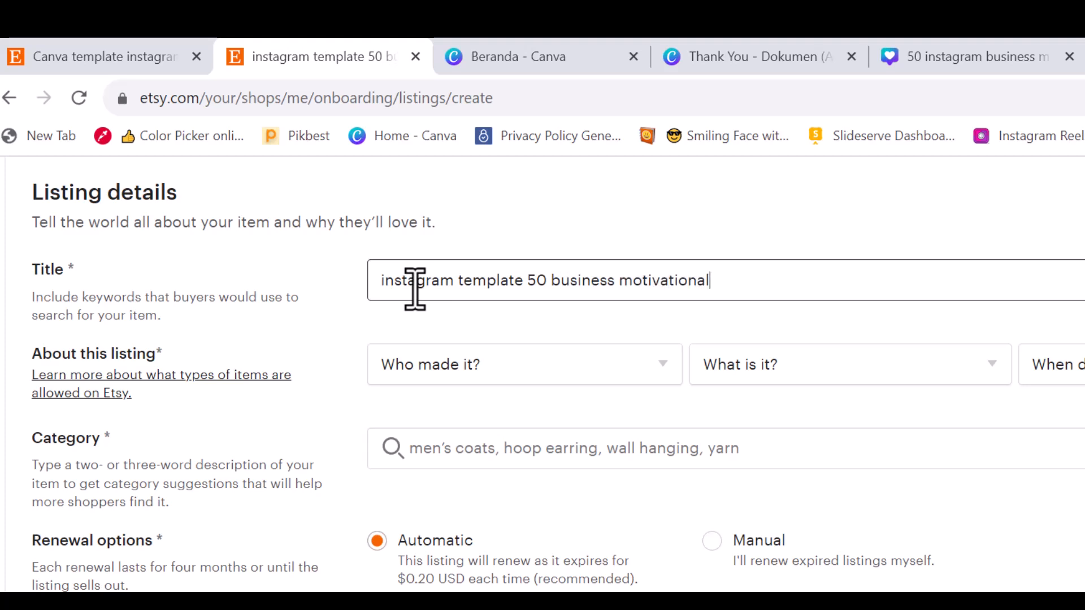
# Describe the item as made by "I did", as "A finished product", and as made in "2020 - 2023"
pyautogui.click(484, 373)
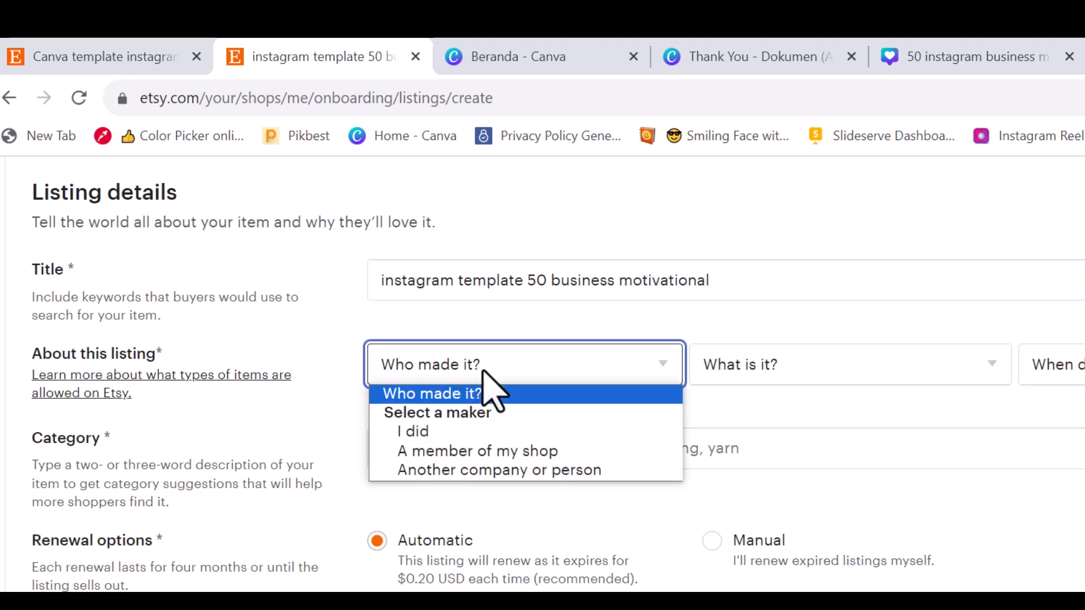
pyautogui.click(454, 433)
pyautogui.click(814, 370)
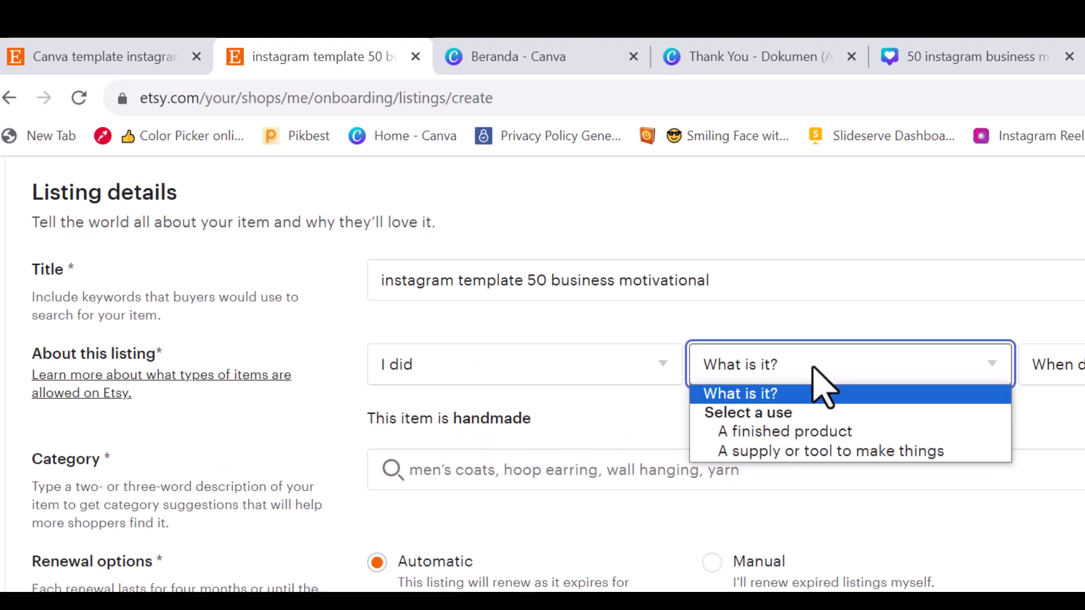
pyautogui.click(792, 433)
pyautogui.click(1053, 365)
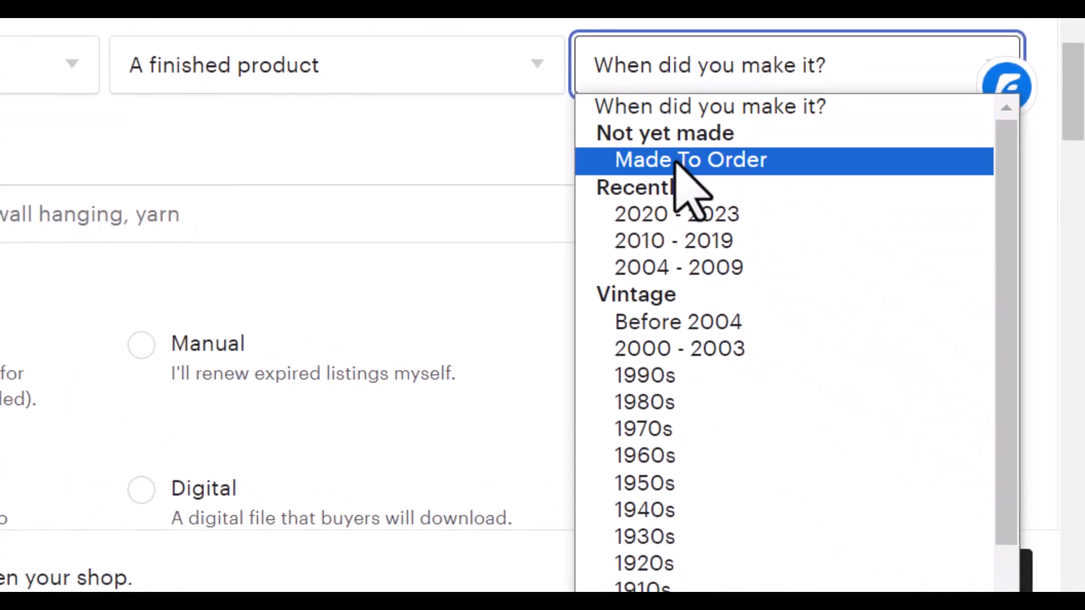
pyautogui.click(656, 217)
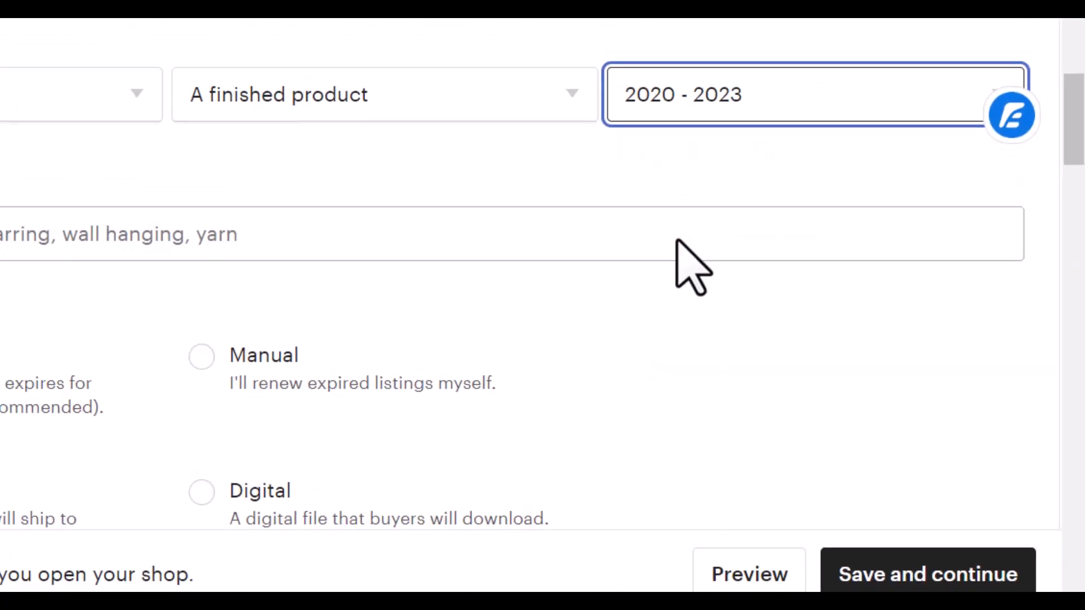
# Search the categories for "Digital" and assign the listing to Planner Templates
pyautogui.click(286, 335)
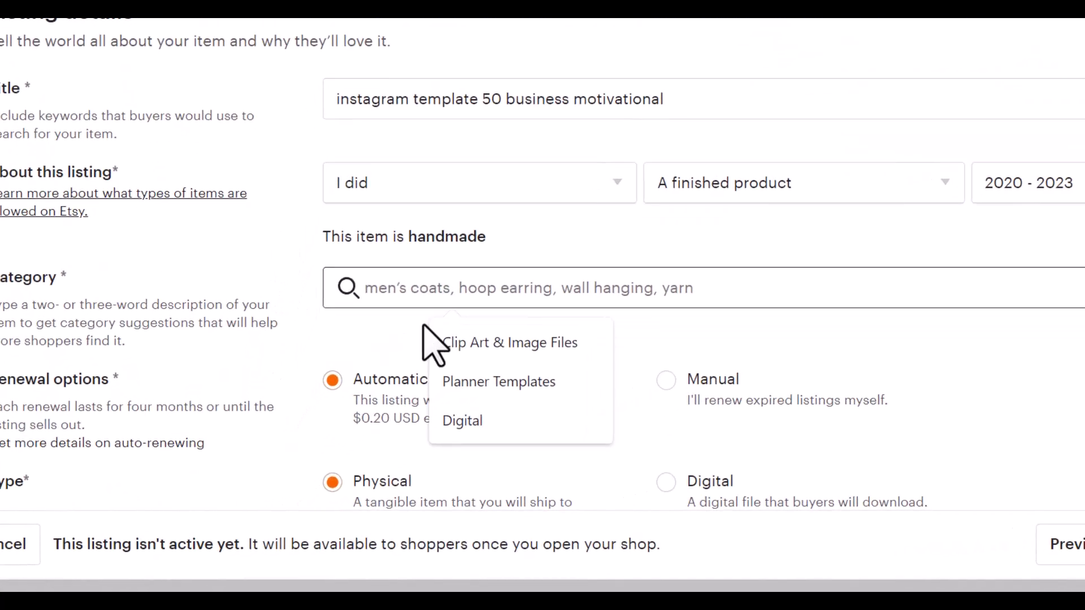
pyautogui.click(463, 421)
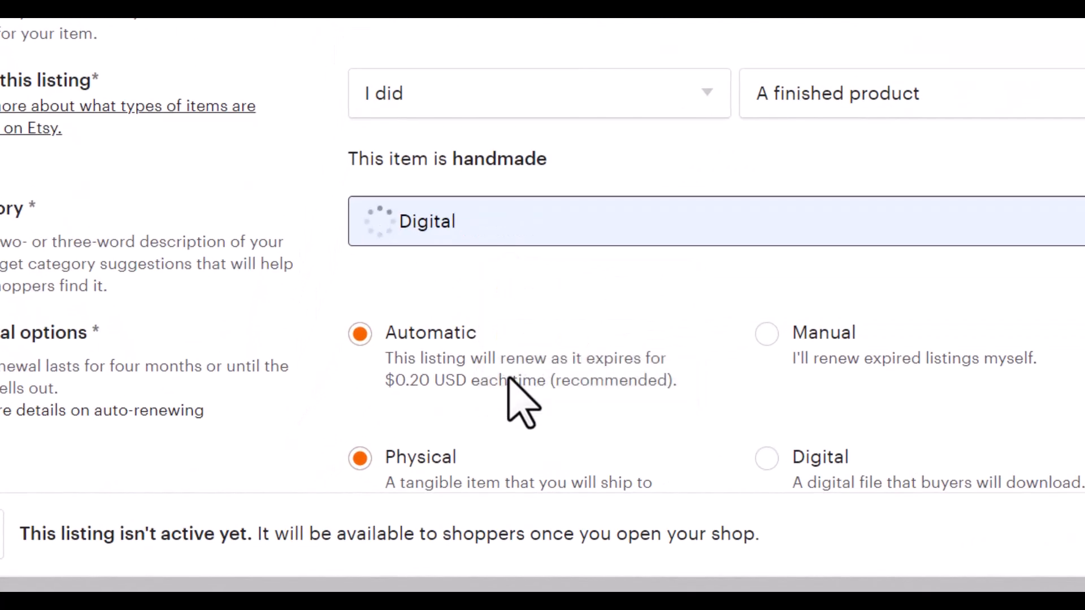
pyautogui.scroll(-2, 552, 351)
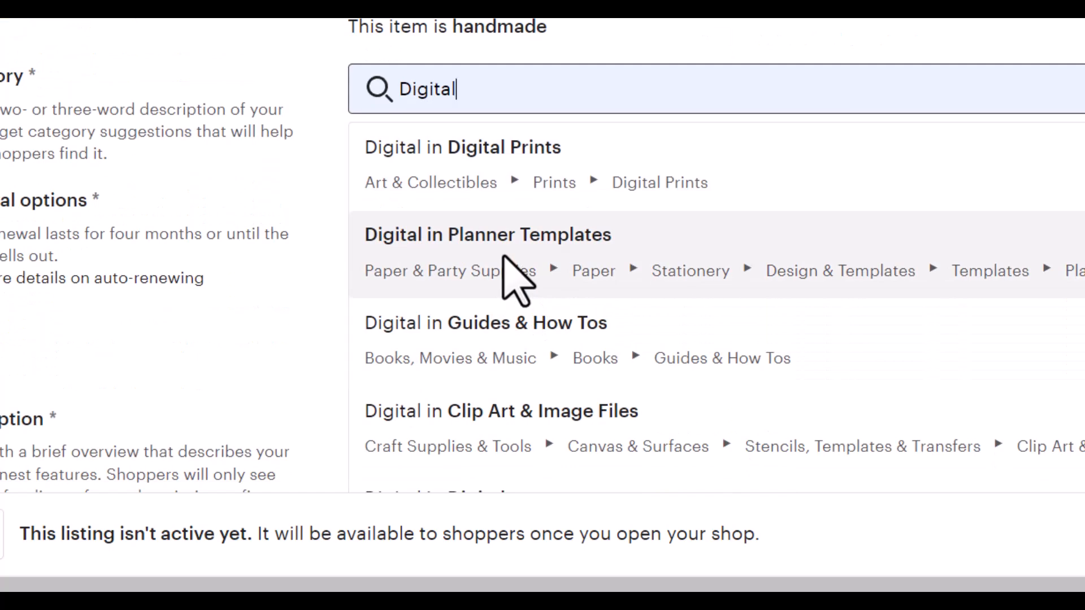
pyautogui.click(503, 258)
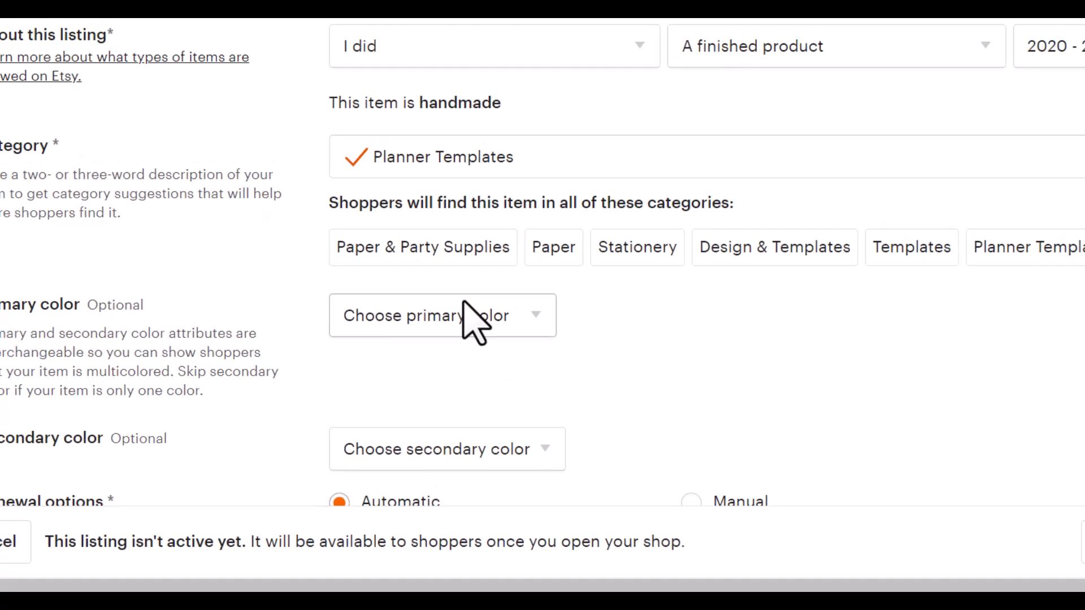
# Leave the colors unset and renewal on Automatic, and set the listing type to Digital
pyautogui.scroll(-1, 398, 379)
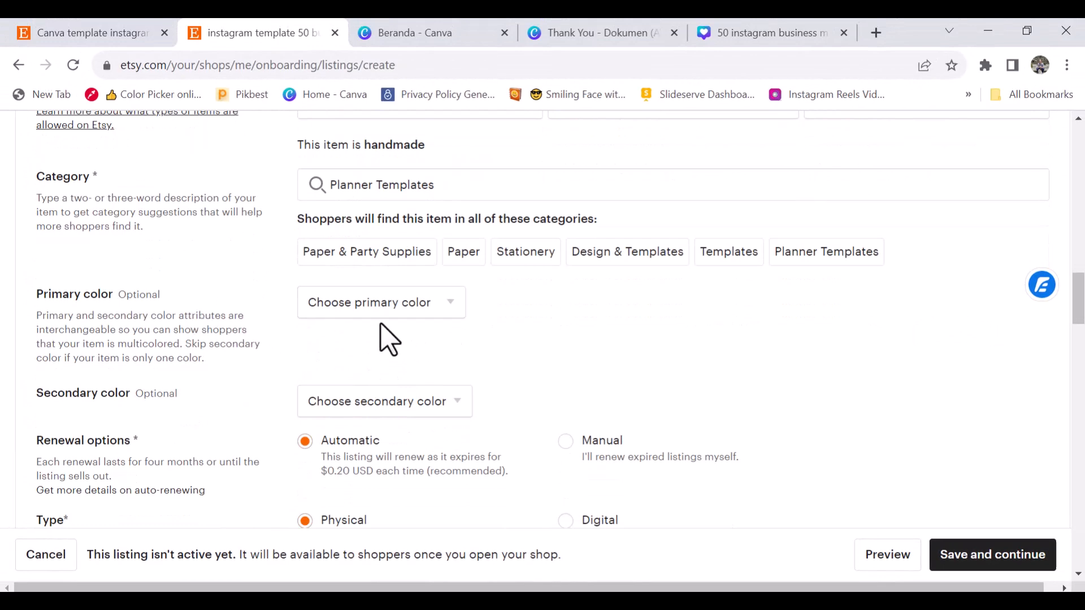
pyautogui.scroll(-1, 383, 336)
pyautogui.scroll(-1, 407, 263)
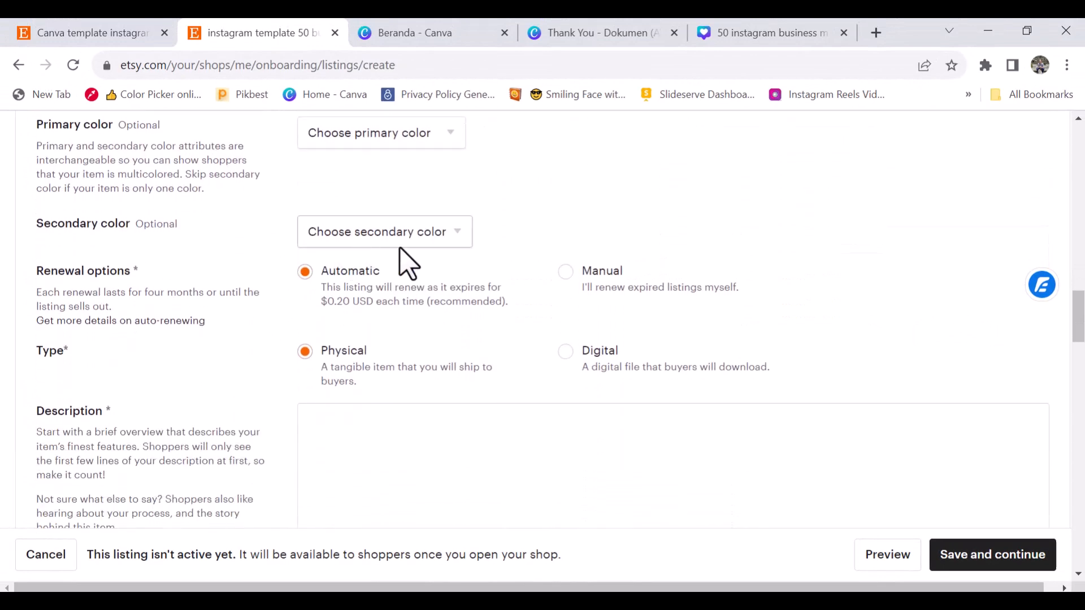
pyautogui.scroll(-1, 406, 263)
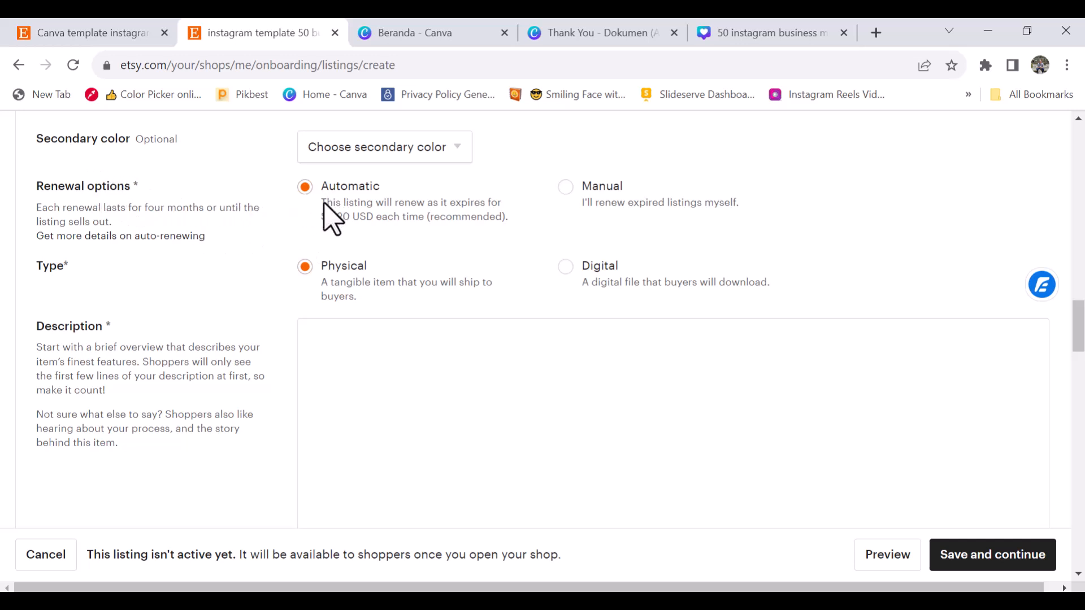
pyautogui.scroll(-1, 230, 213)
pyautogui.scroll(1, 226, 248)
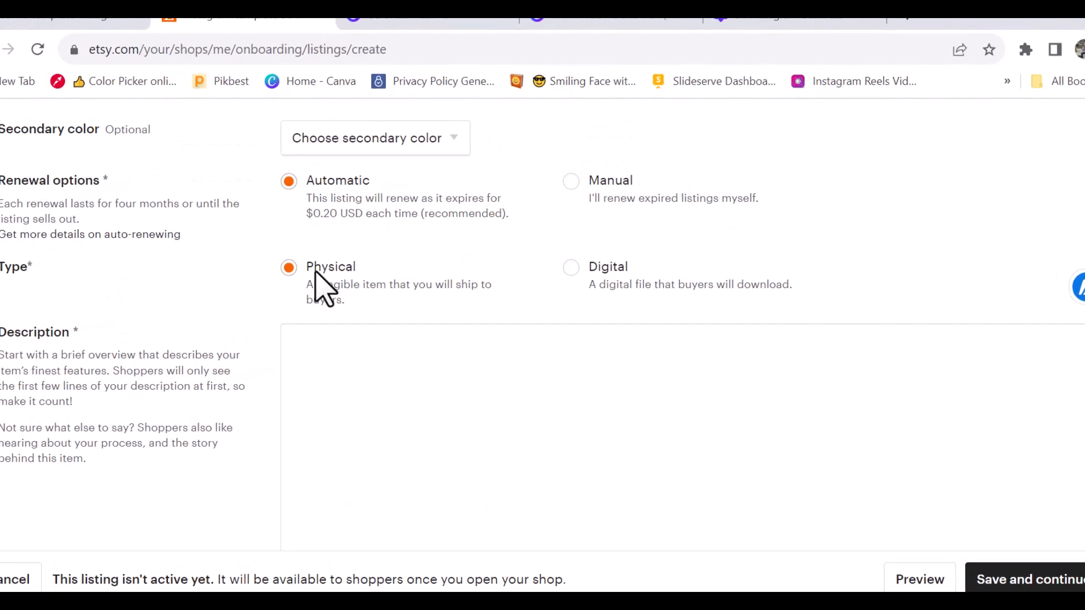
pyautogui.click(629, 280)
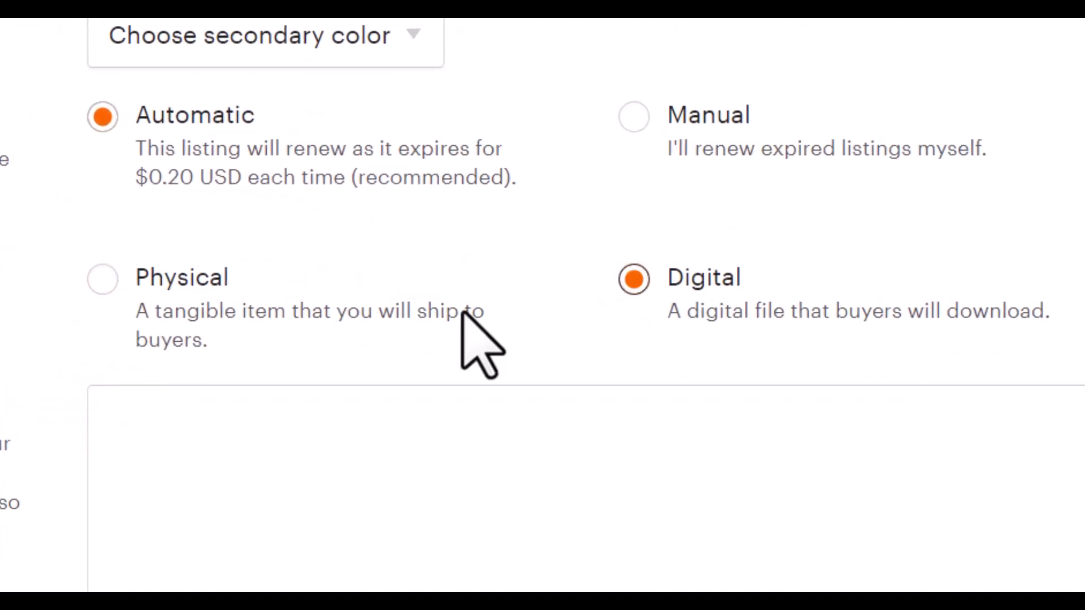
# Enter "sample" as the listing description
pyautogui.scroll(-3, 371, 315)
pyautogui.click(268, 263)
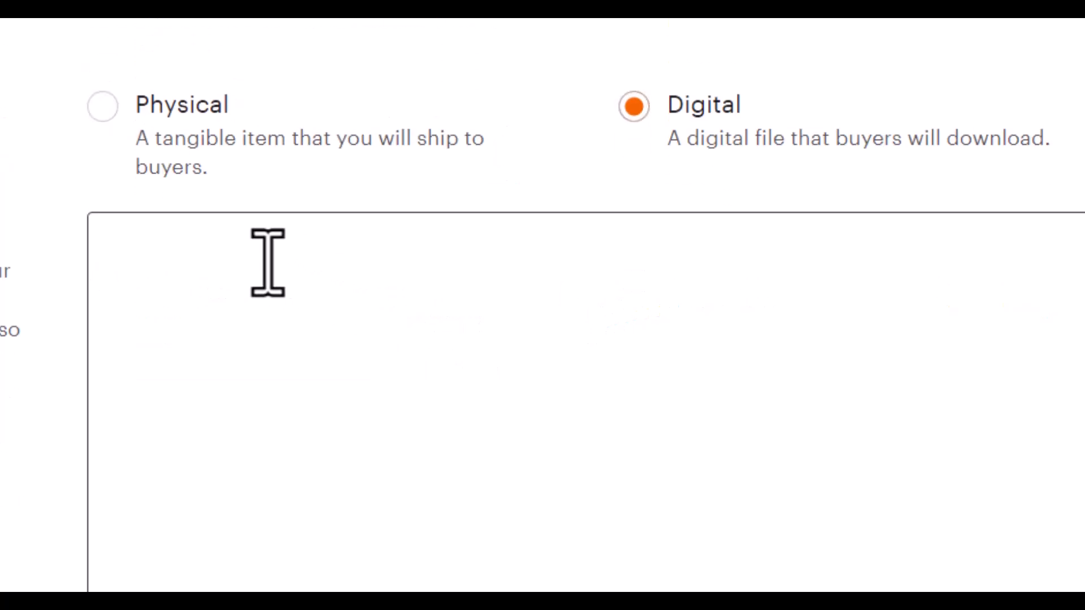
pyautogui.write('sample')
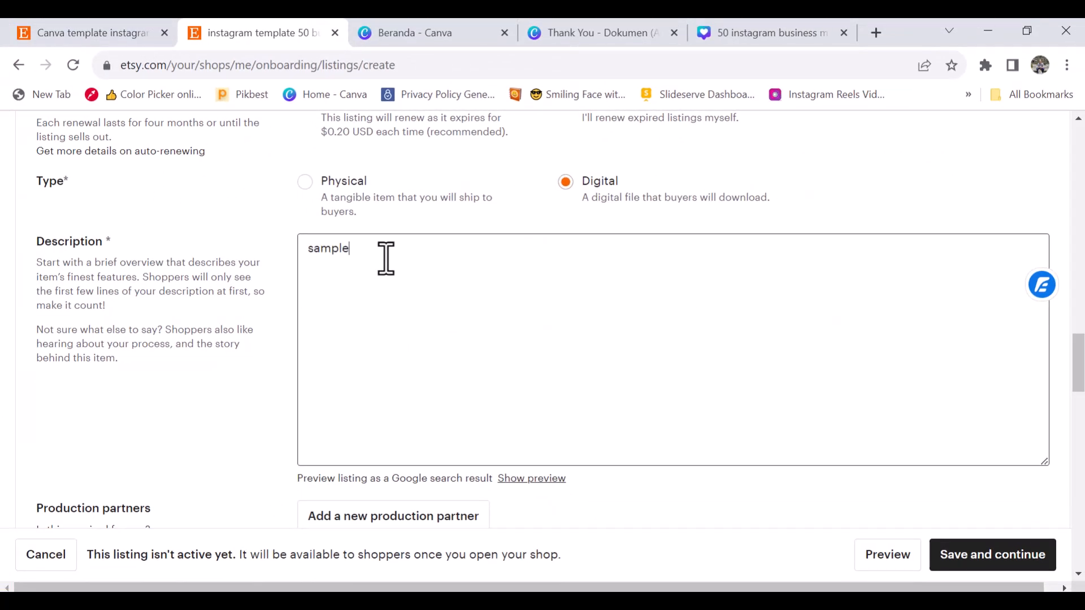
# Add the tags "instagram feeds", "canva template", "instagram template" and "business template" to the listing
pyautogui.scroll(-5, 387, 258)
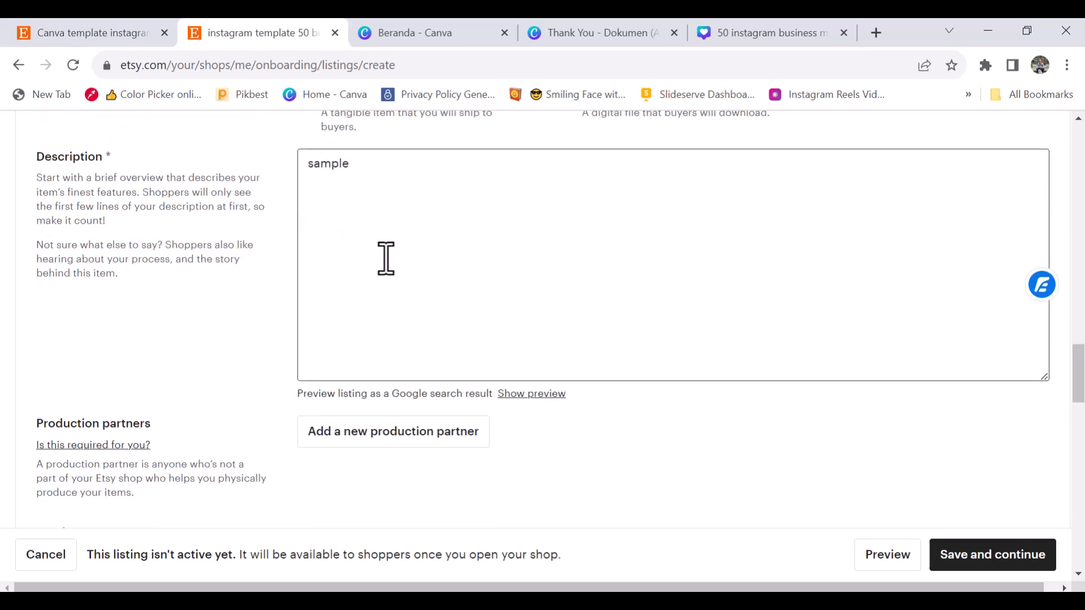
pyautogui.scroll(-3, 170, 282)
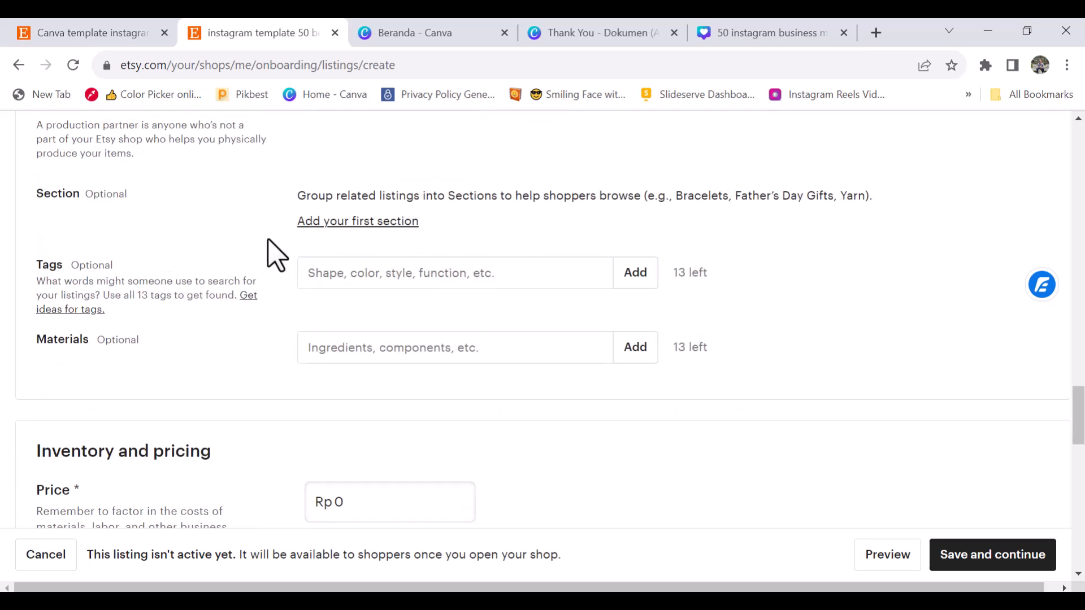
pyautogui.scroll(-2, 273, 253)
pyautogui.click(395, 189)
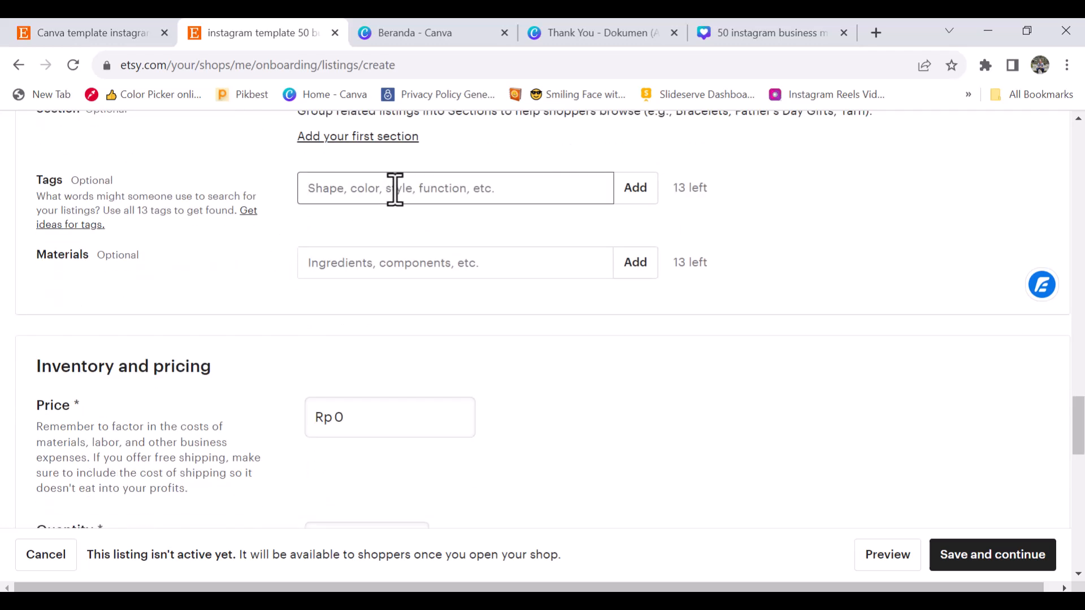
pyautogui.write('instagram feeds,')
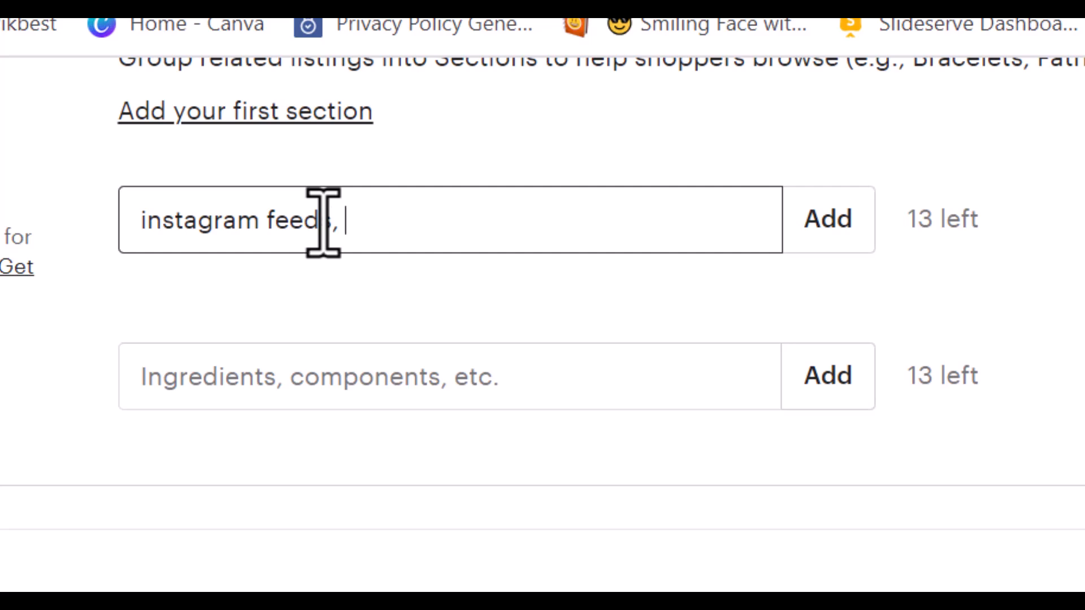
pyautogui.write('canva template, inst')
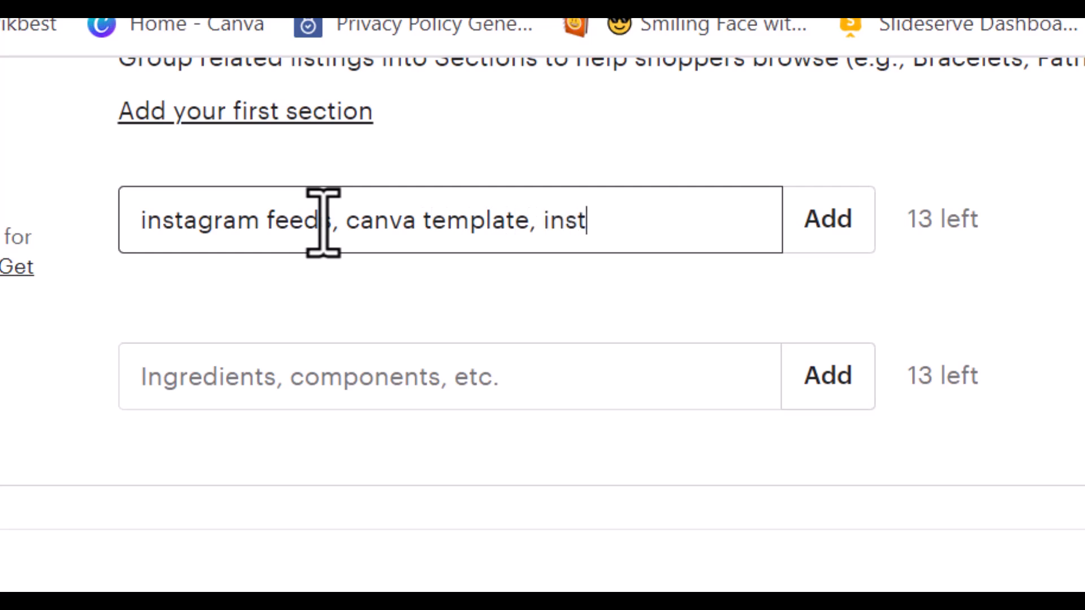
pyautogui.write('agram t')
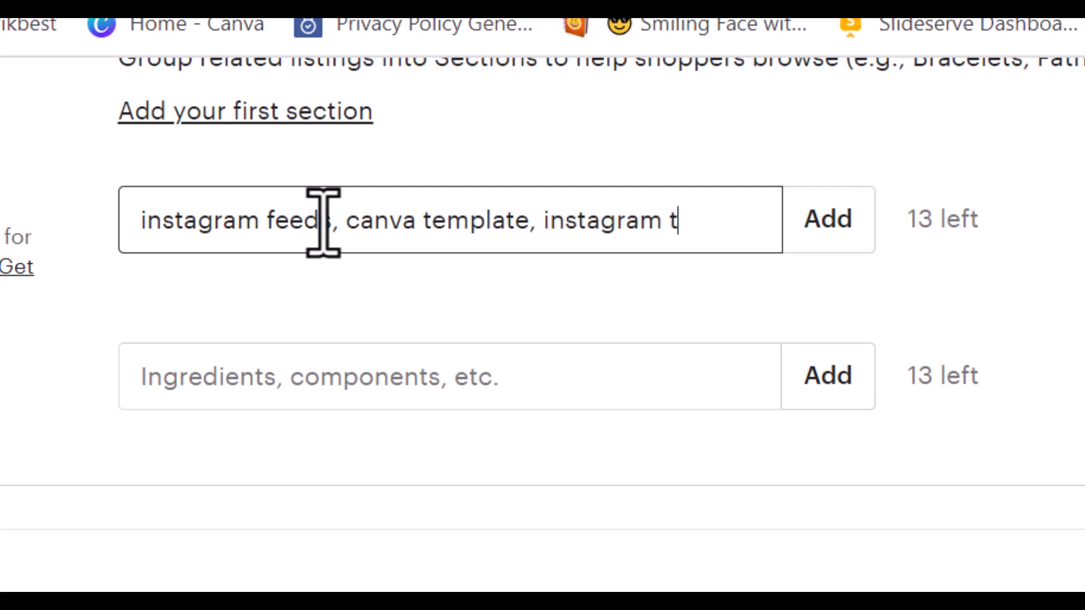
pyautogui.write('emplate, business tem')
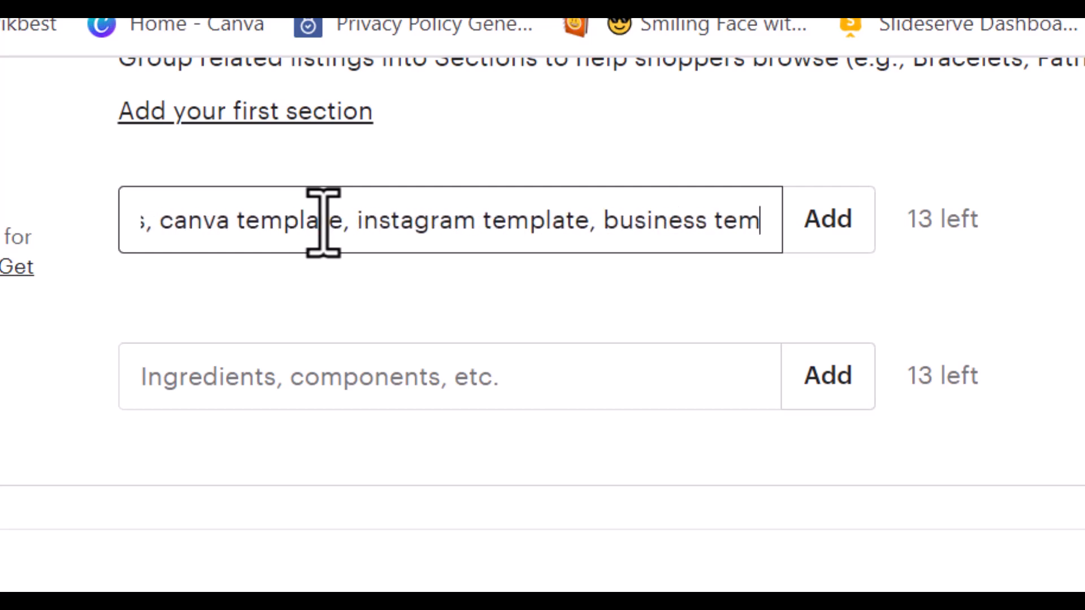
pyautogui.write('plate')
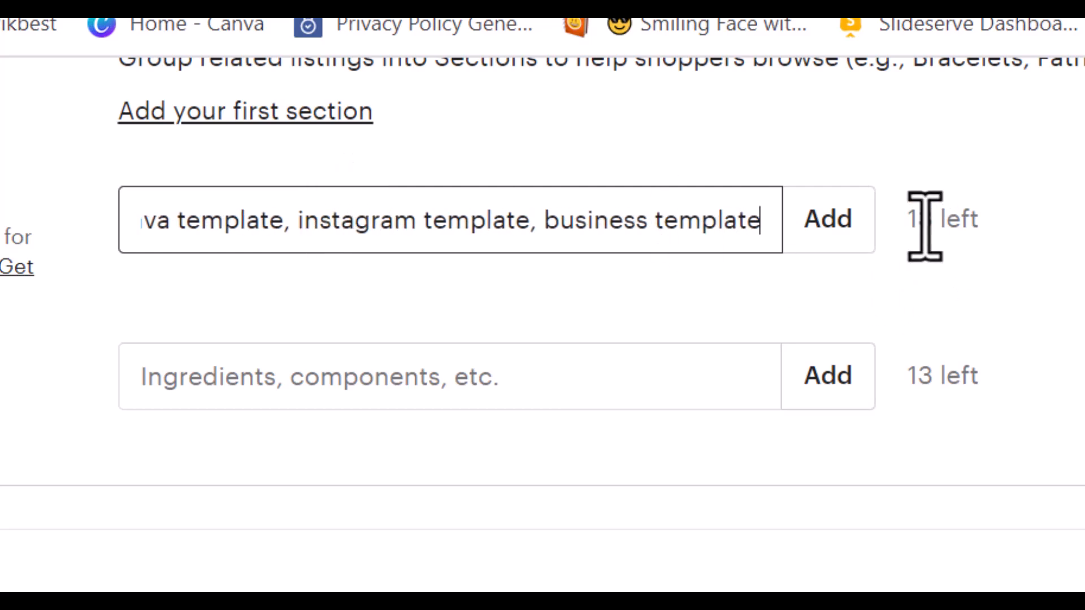
pyautogui.click(830, 219)
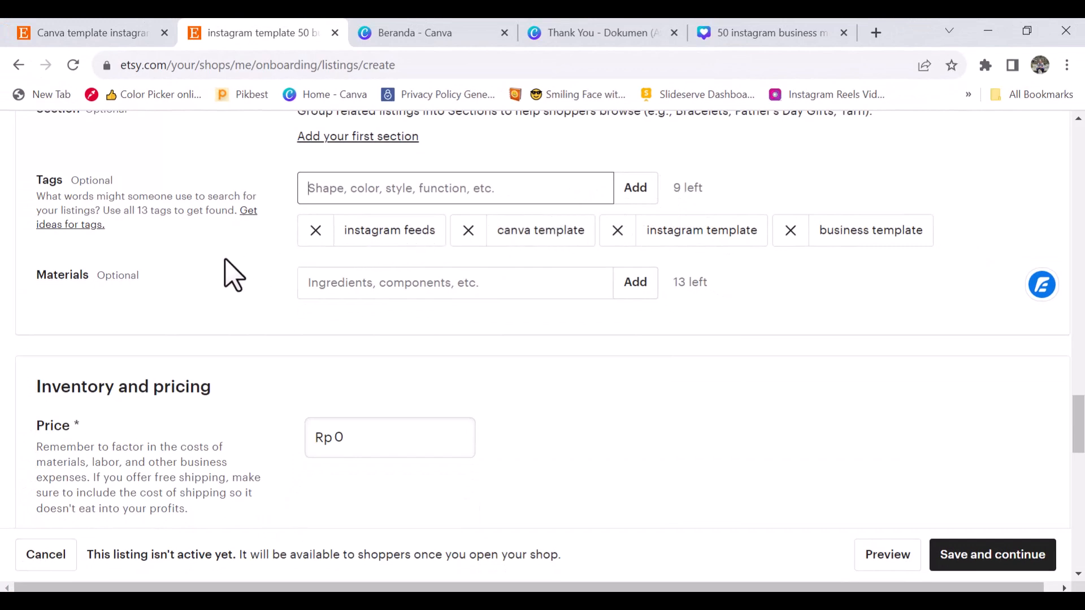
# Add "canva" and "digital product" as the listing's materials
pyautogui.scroll(-1, 119, 240)
pyautogui.click(340, 202)
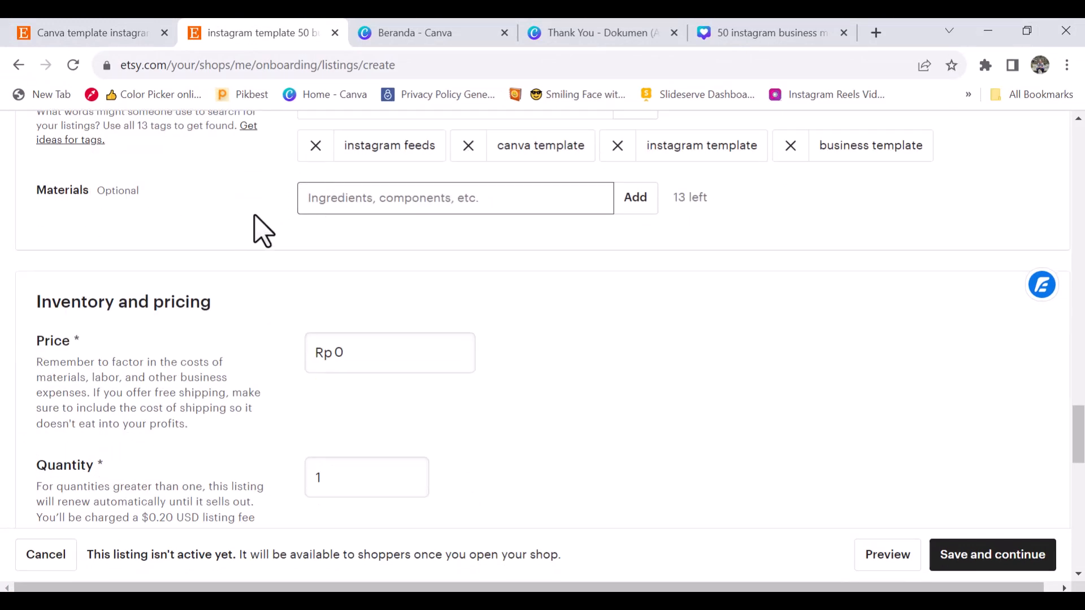
pyautogui.write('ca')
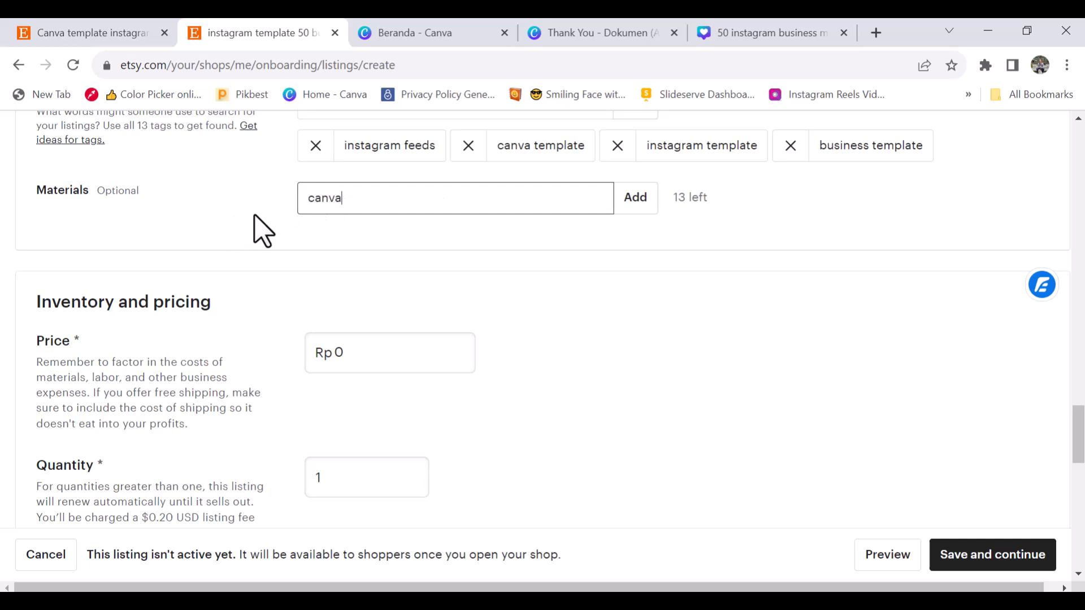
pyautogui.write('nva')
pyautogui.press('Return')
pyautogui.write('d')
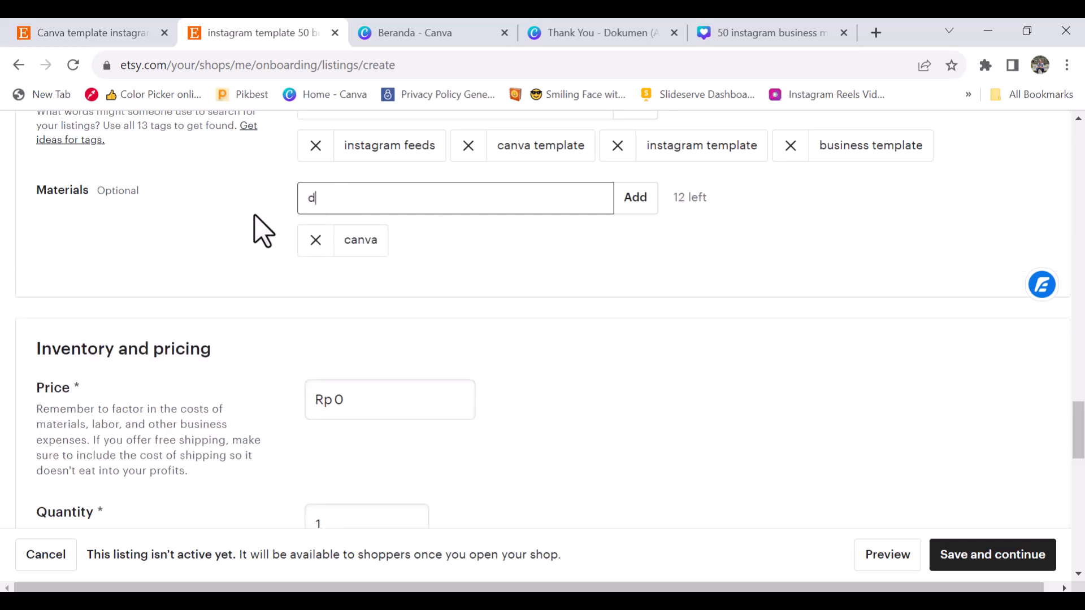
pyautogui.write('igital product')
pyautogui.press('Return')
# Set the listing price to Rp 30,000
pyautogui.scroll(-1, 265, 271)
pyautogui.doubleClick(345, 317)
pyautogui.press('BackSpace')
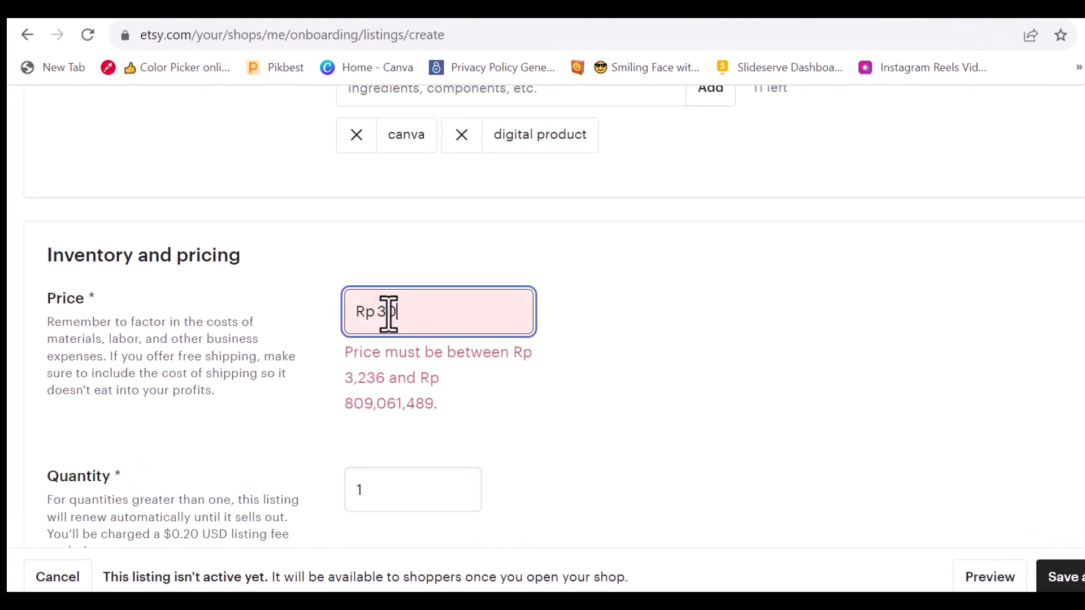
pyautogui.write('30000')
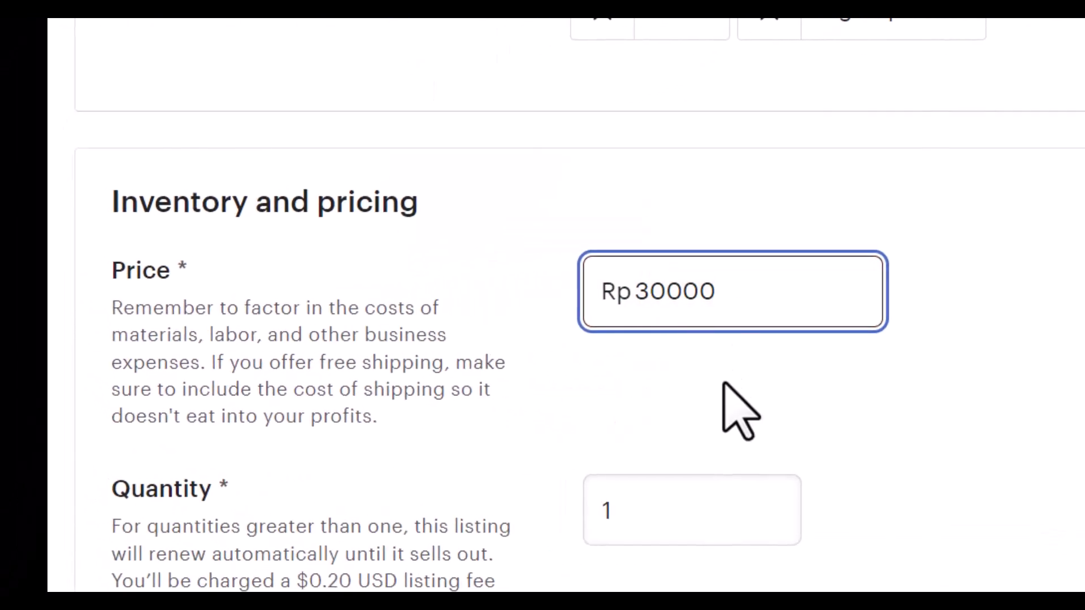
pyautogui.click(740, 410)
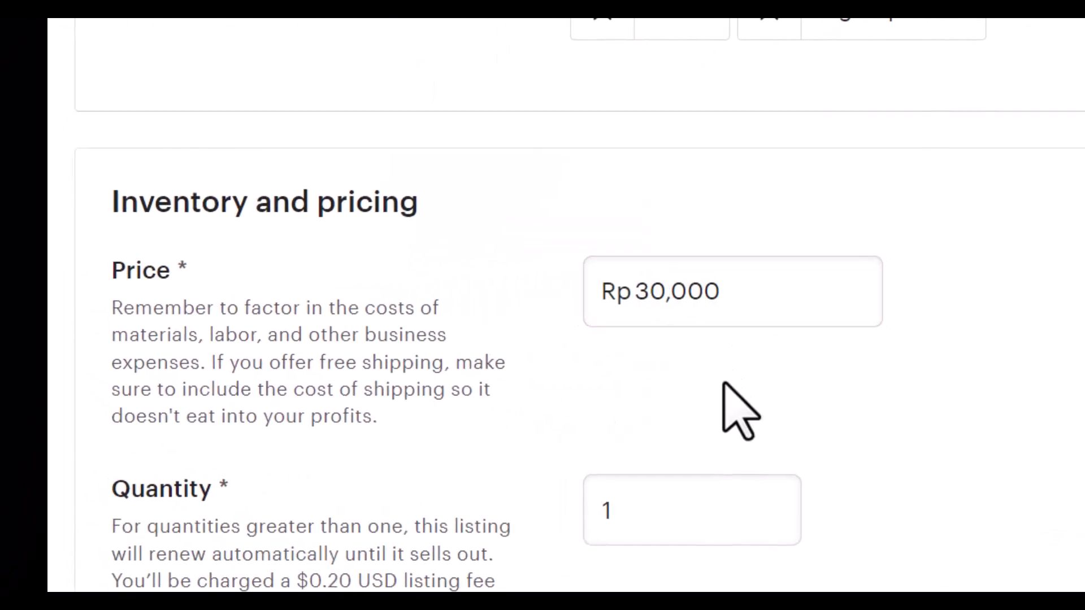
# Set the listing quantity to 999
pyautogui.scroll(-1, 474, 347)
pyautogui.scroll(-1, 473, 347)
pyautogui.doubleClick(637, 362)
pyautogui.write('999')
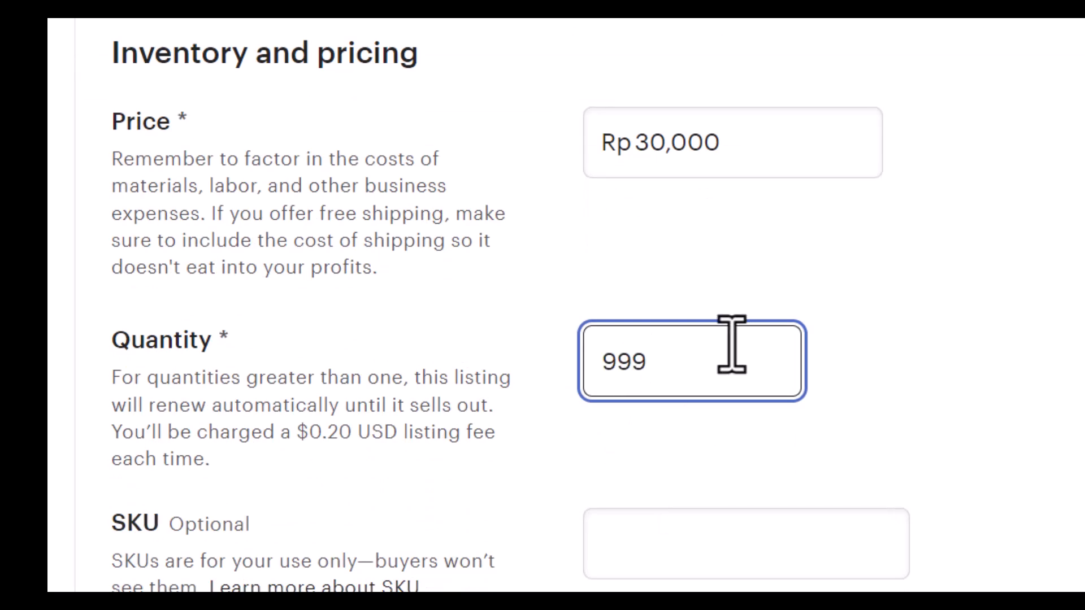
pyautogui.write('0')
pyautogui.press('BackSpace')
pyautogui.click(822, 368)
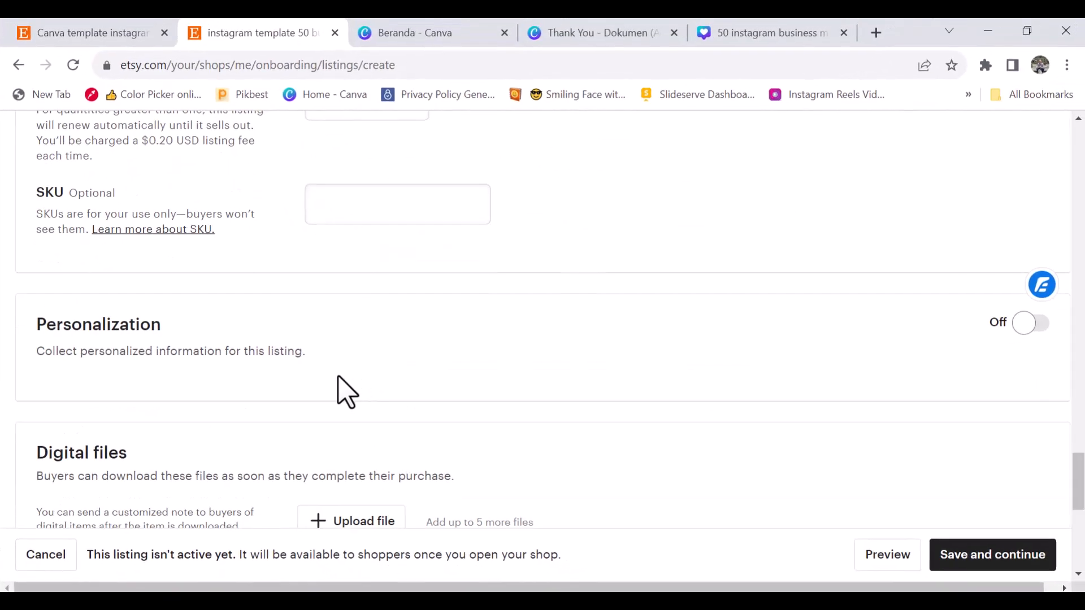
# Turn on personalization for the listing and enter "instant download" as the instructions for buyers
pyautogui.scroll(-2, 446, 543)
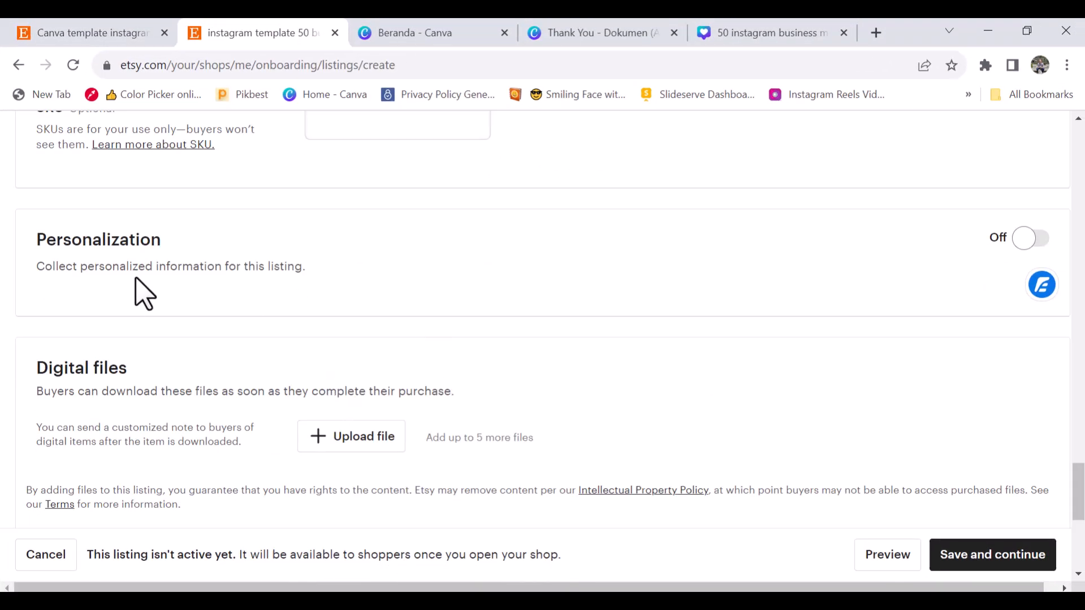
pyautogui.click(1026, 240)
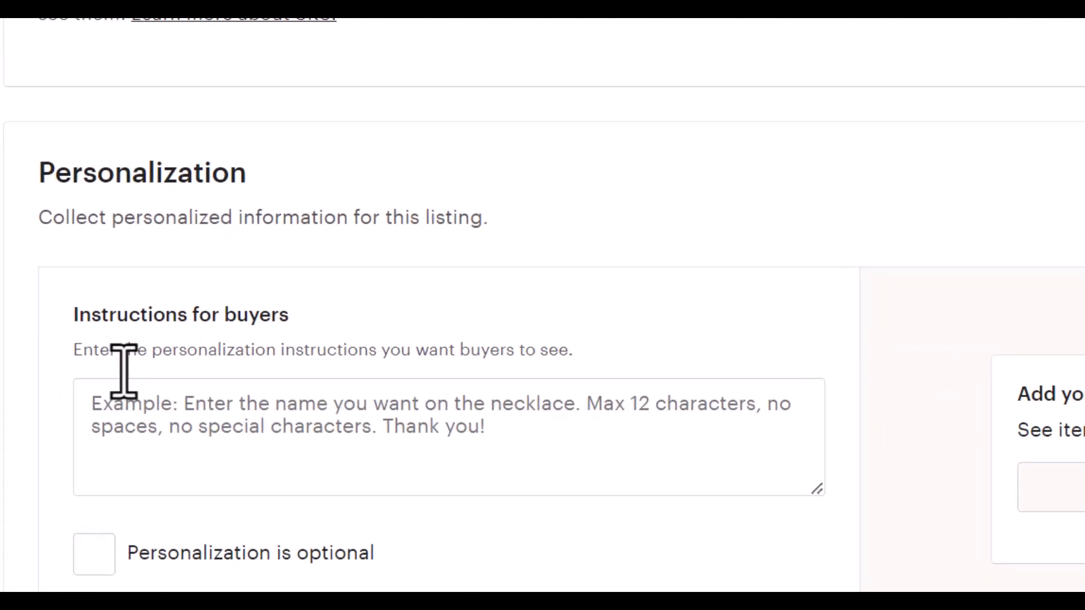
pyautogui.click(112, 392)
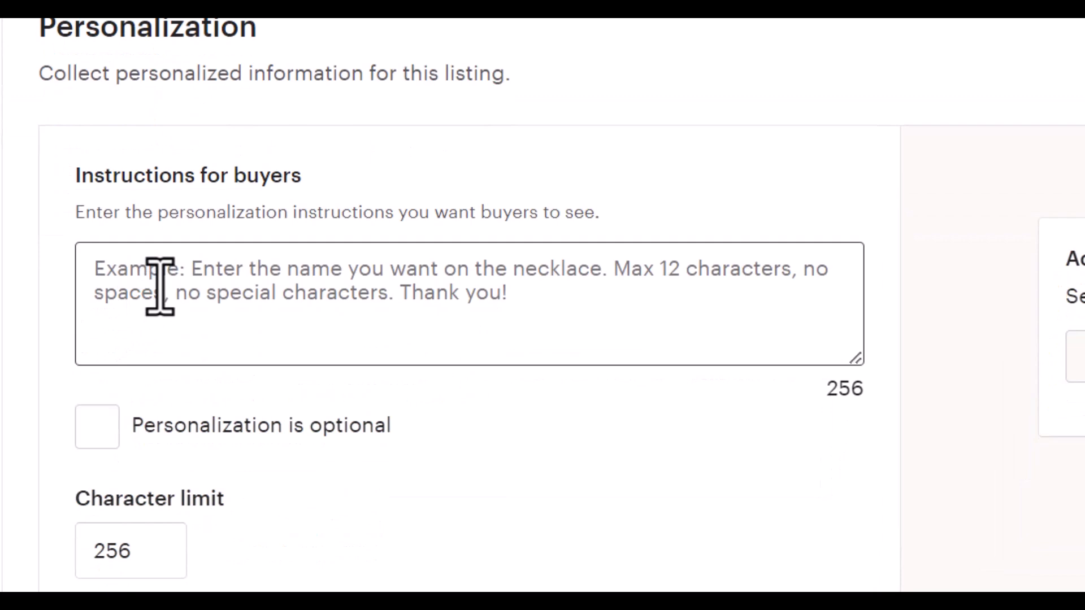
pyautogui.write('instant')
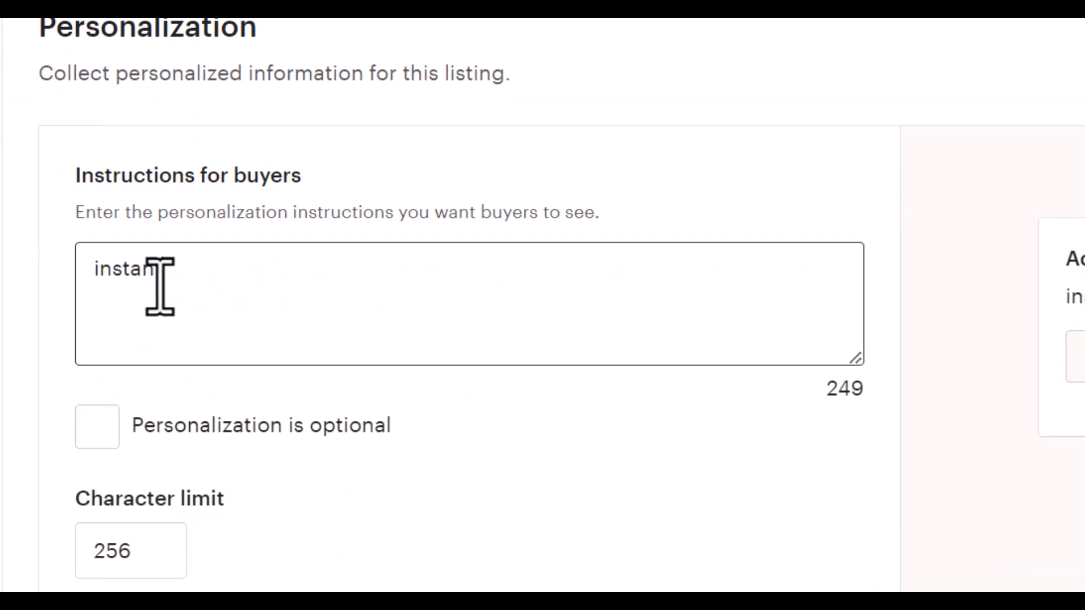
pyautogui.write(' download')
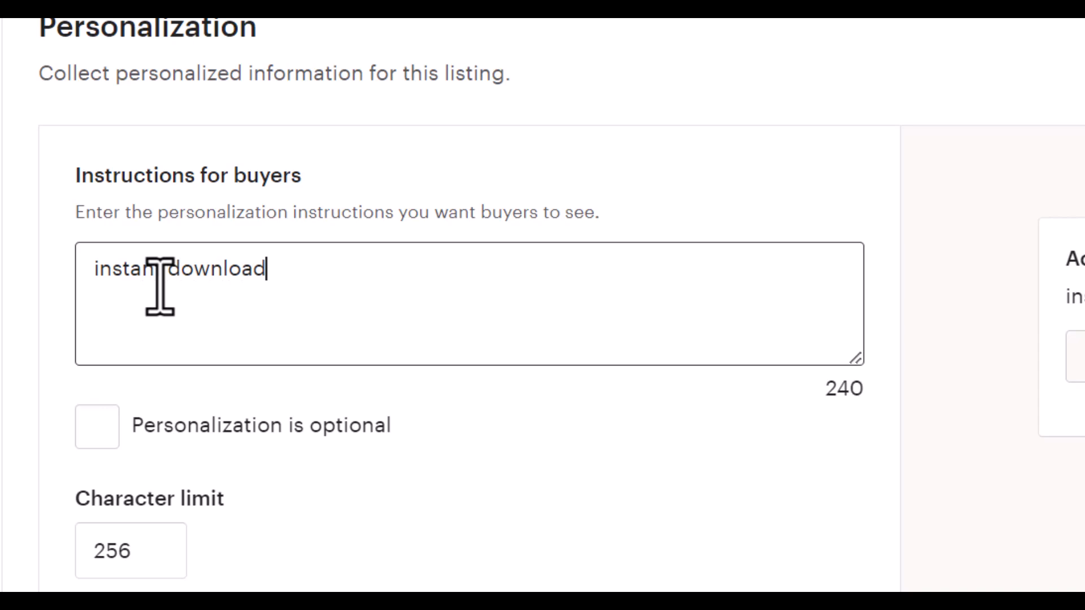
pyautogui.click(660, 356)
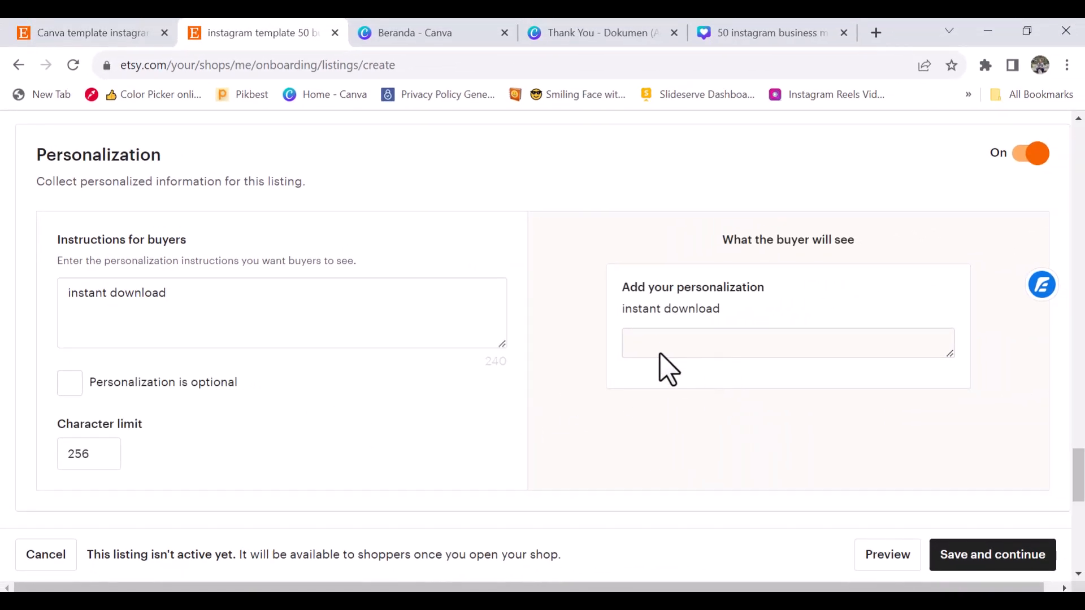
# Upload the PDF "template instagram 50 business motivational" from the belajar-canva folder as the listing's digital file
pyautogui.scroll(-3, 288, 417)
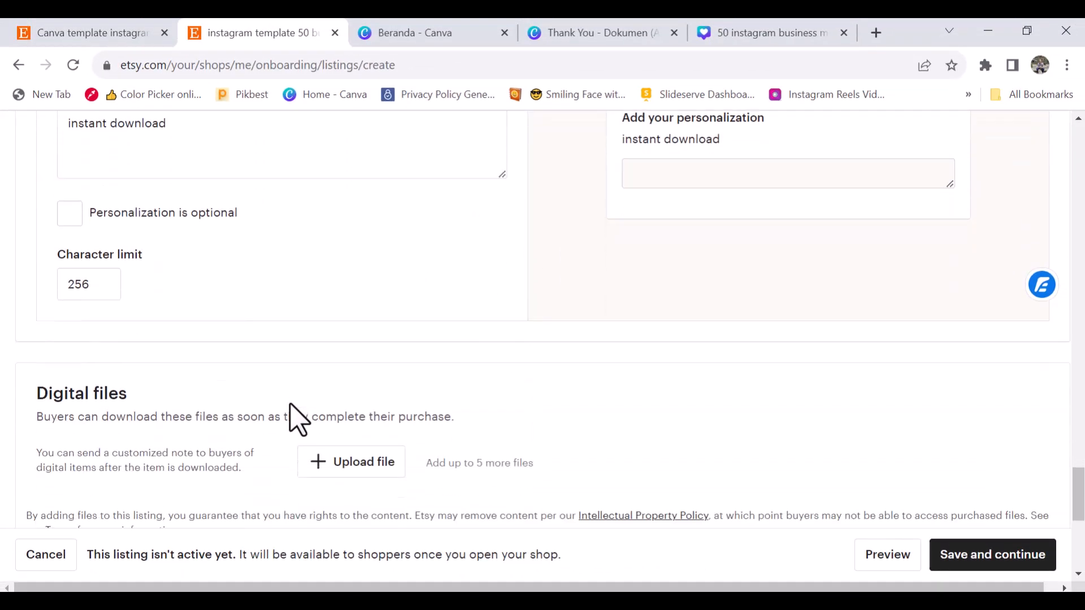
pyautogui.scroll(-2, 149, 323)
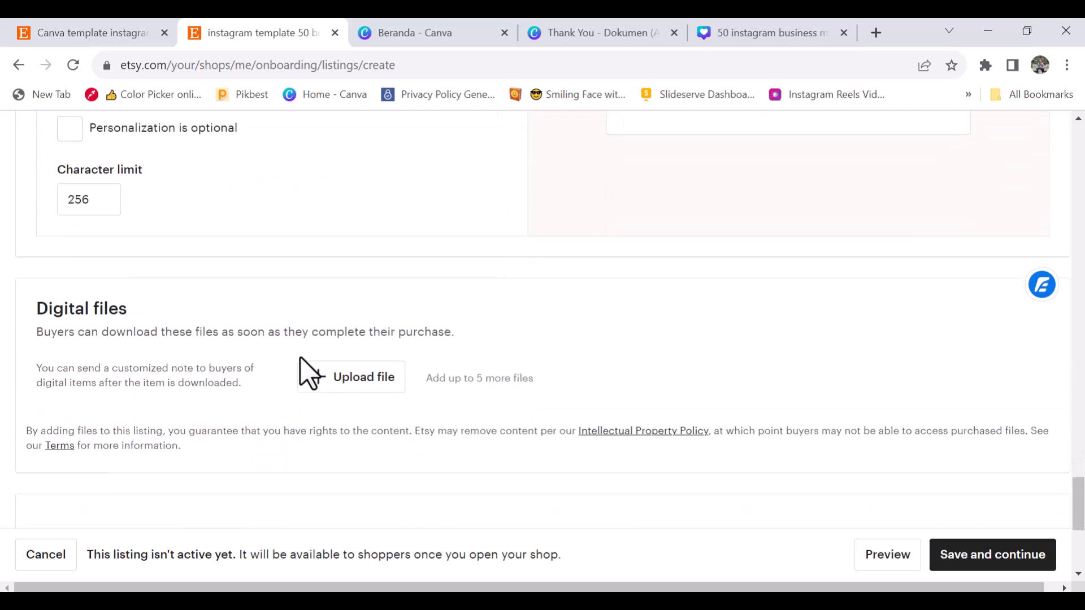
pyautogui.scroll(-2, 181, 333)
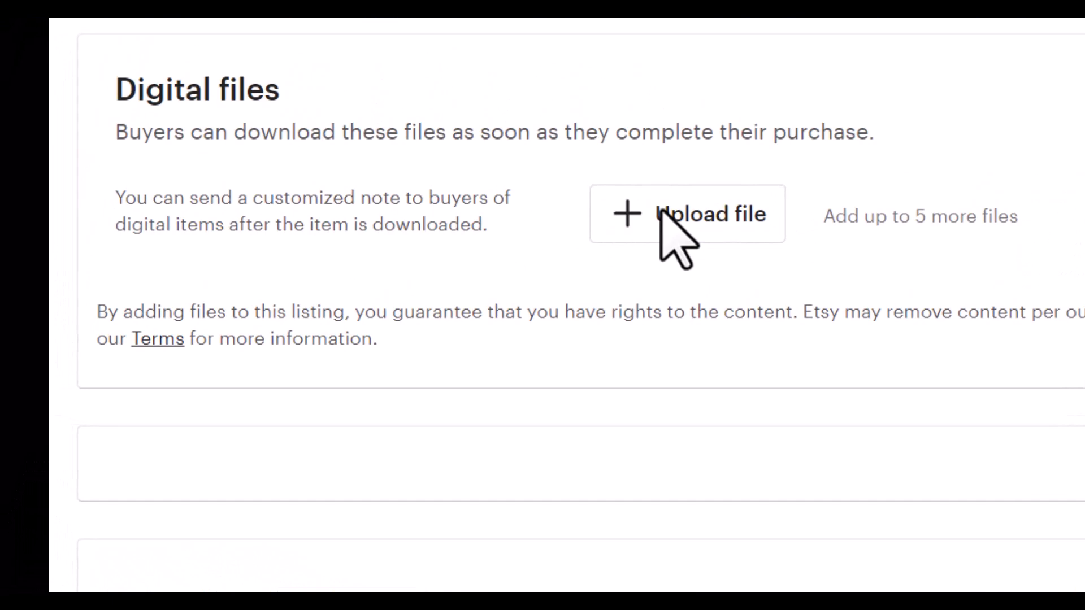
pyautogui.click(661, 211)
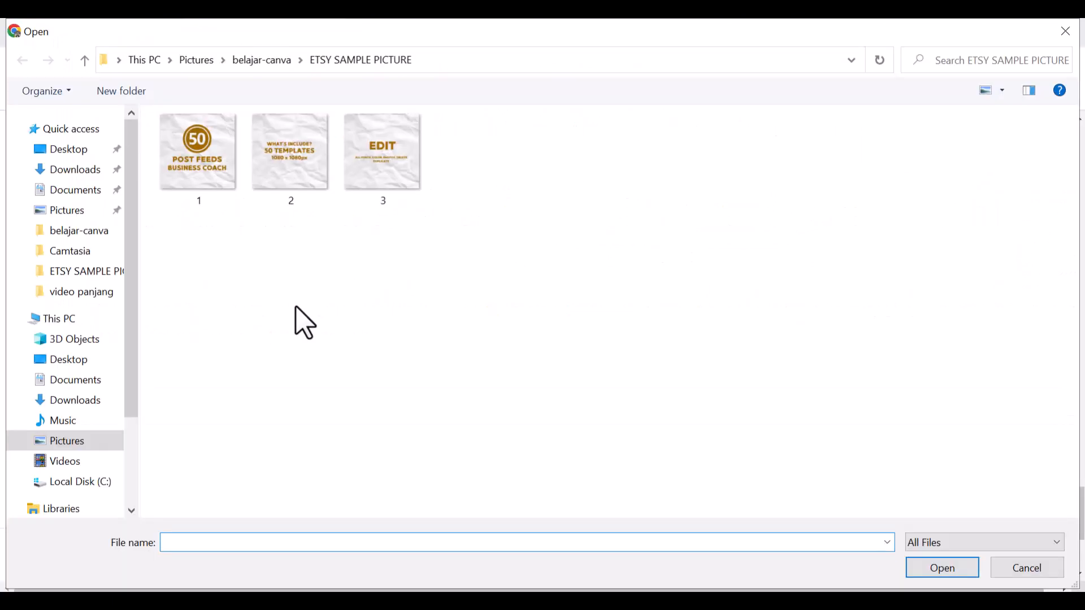
pyautogui.click(98, 234)
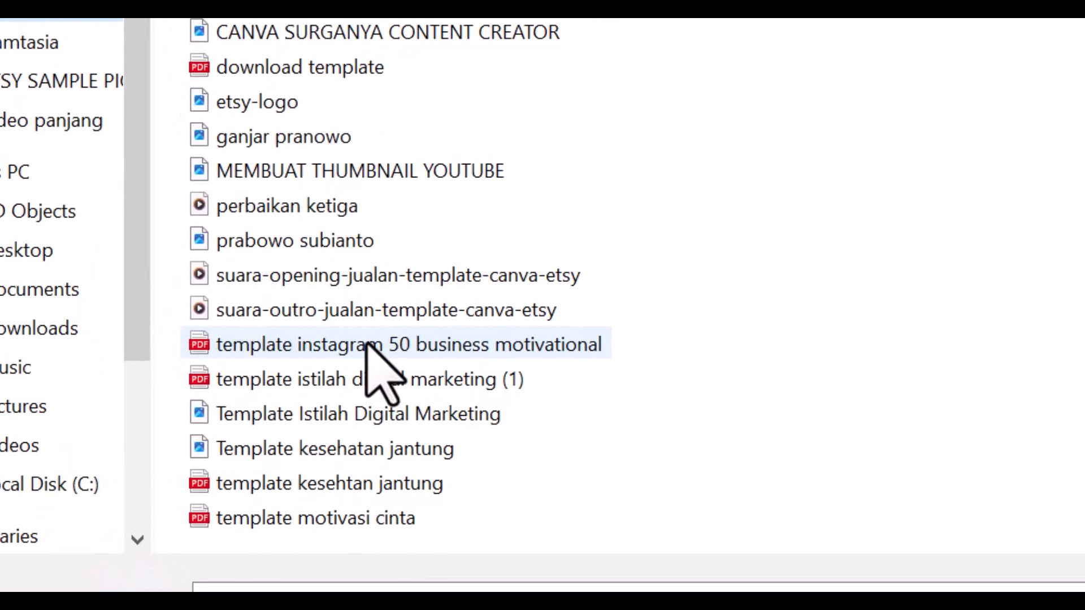
pyautogui.doubleClick(414, 350)
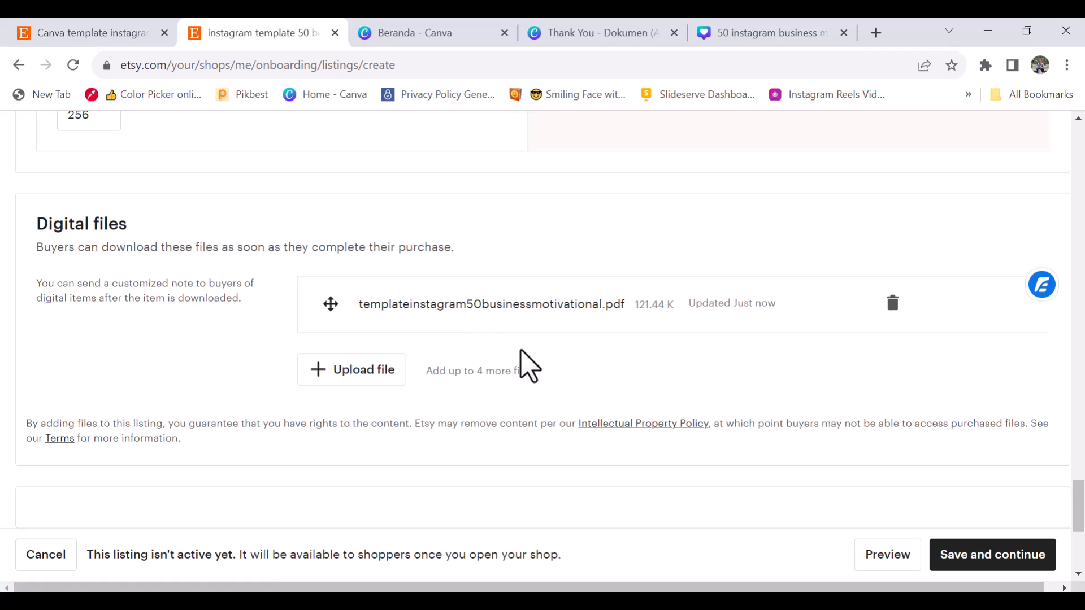
# Save the finished listing and continue the shop setup to the bank location question under "How you'll get paid"
pyautogui.scroll(-5, 525, 365)
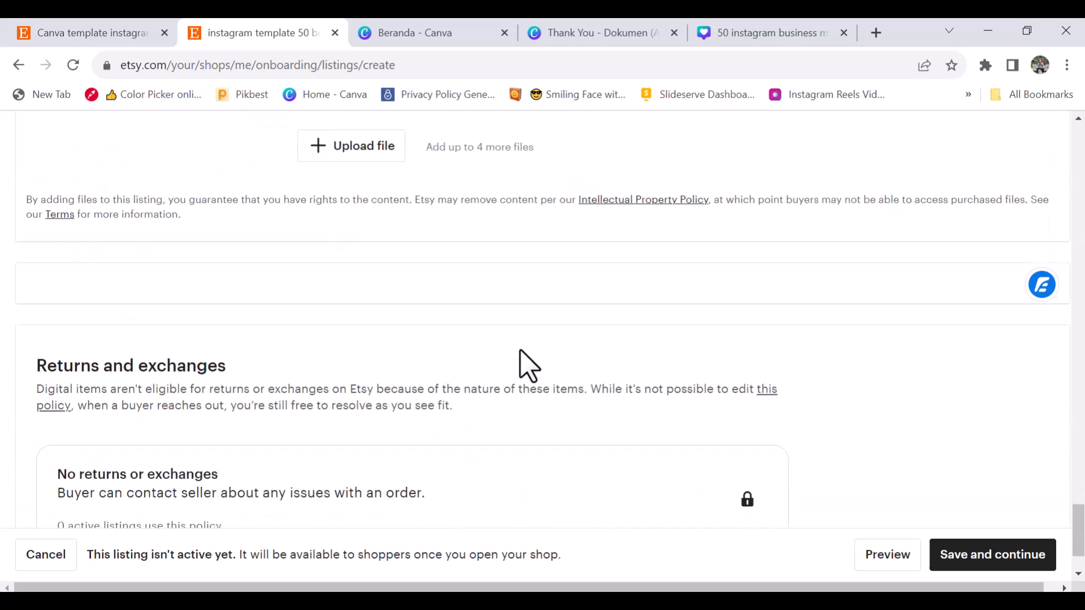
pyautogui.scroll(4, 455, 361)
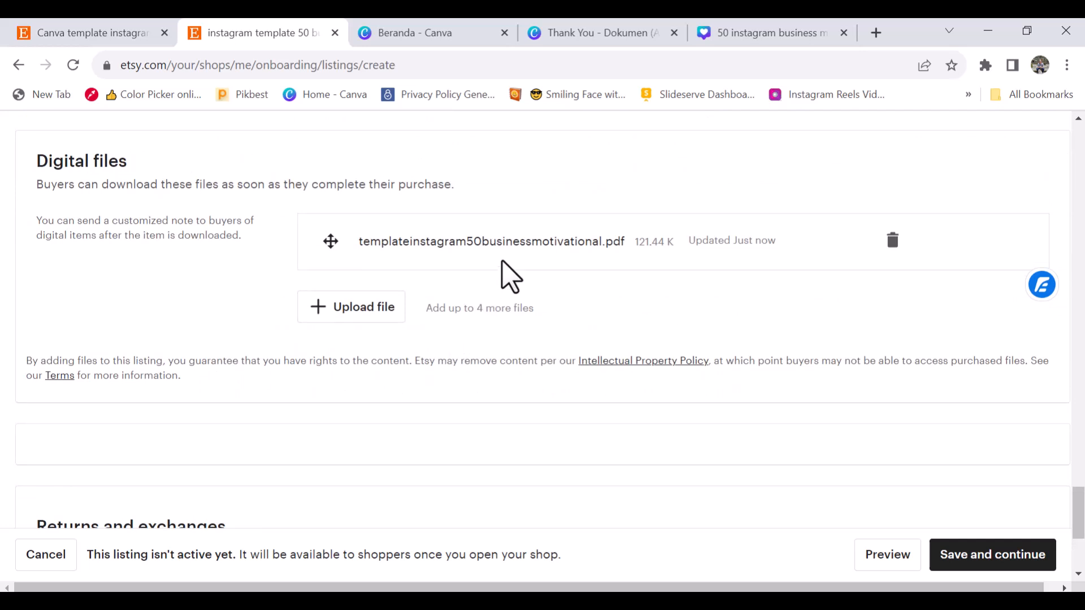
pyautogui.scroll(-3, 511, 277)
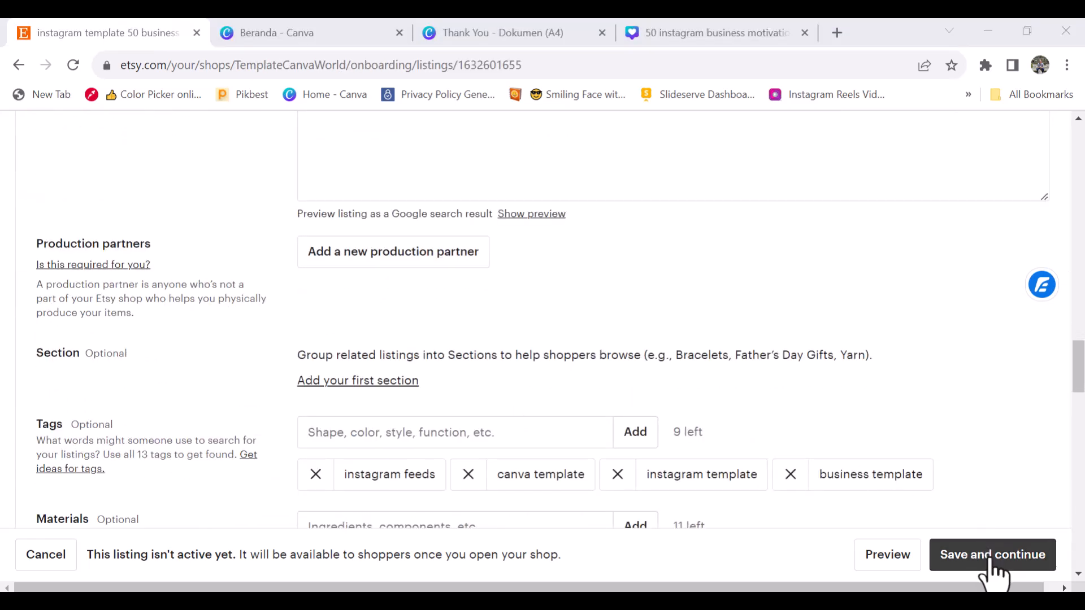
pyautogui.click(993, 562)
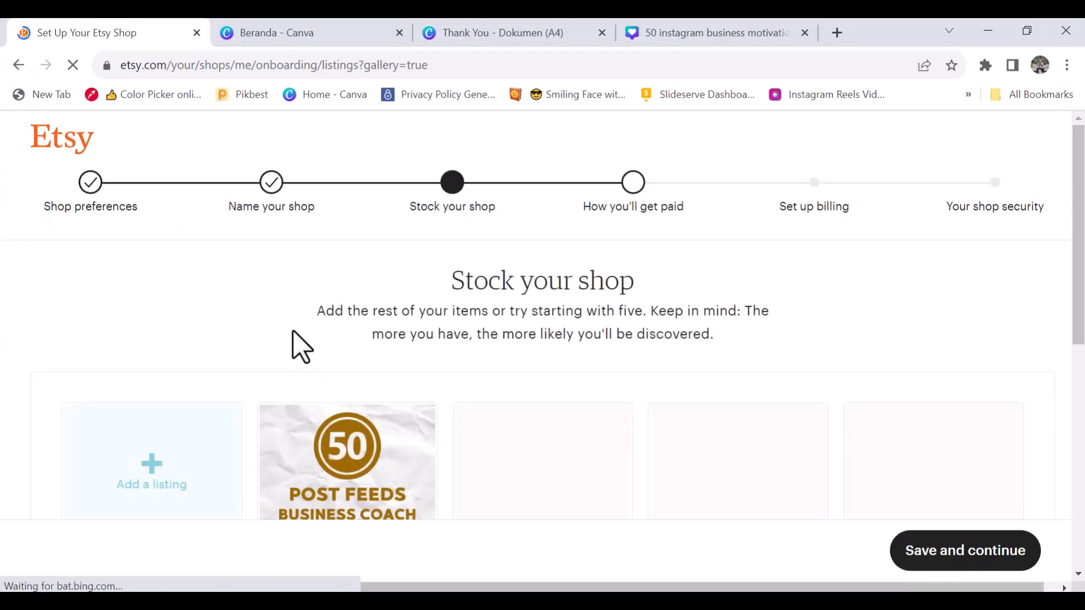
pyautogui.scroll(-3, 294, 347)
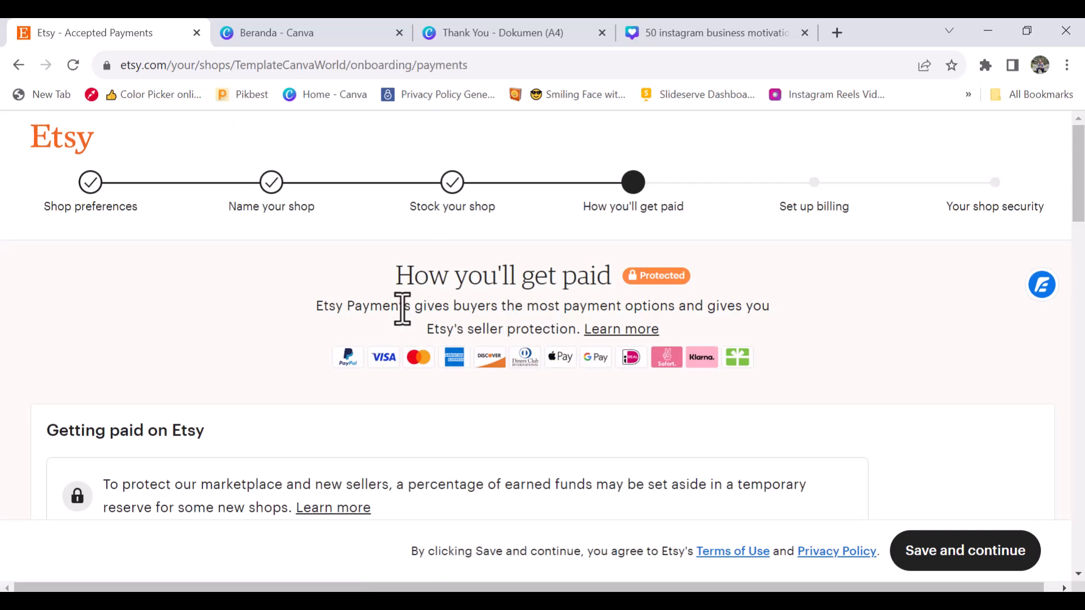
pyautogui.scroll(-5, 405, 310)
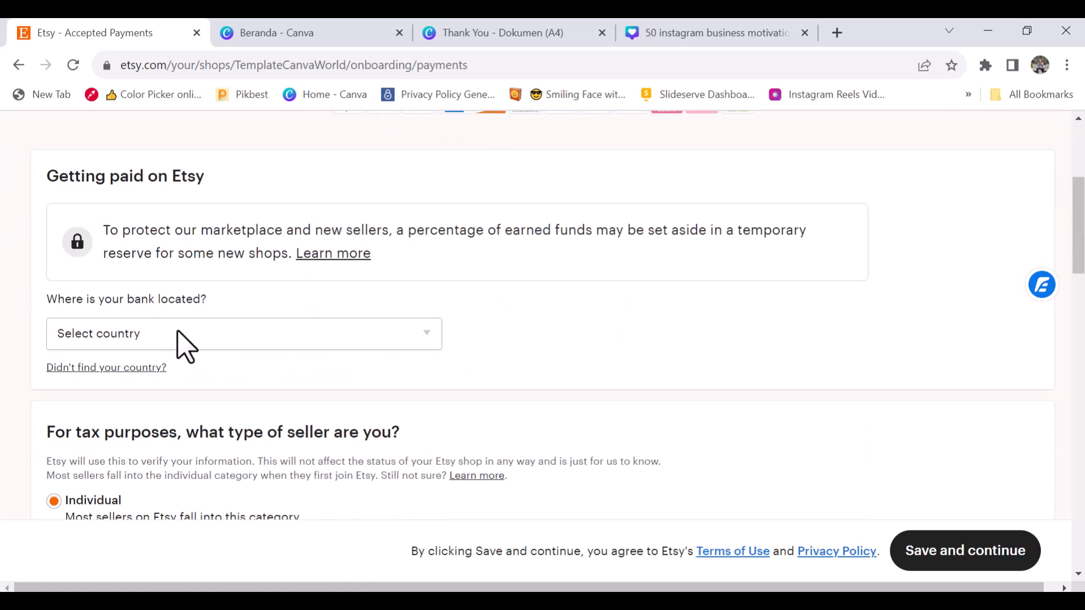
# Review the payment setup form's required details, from bank country and seller type to personal information, taxpayer address and the past-residence question
pyautogui.click(187, 346)
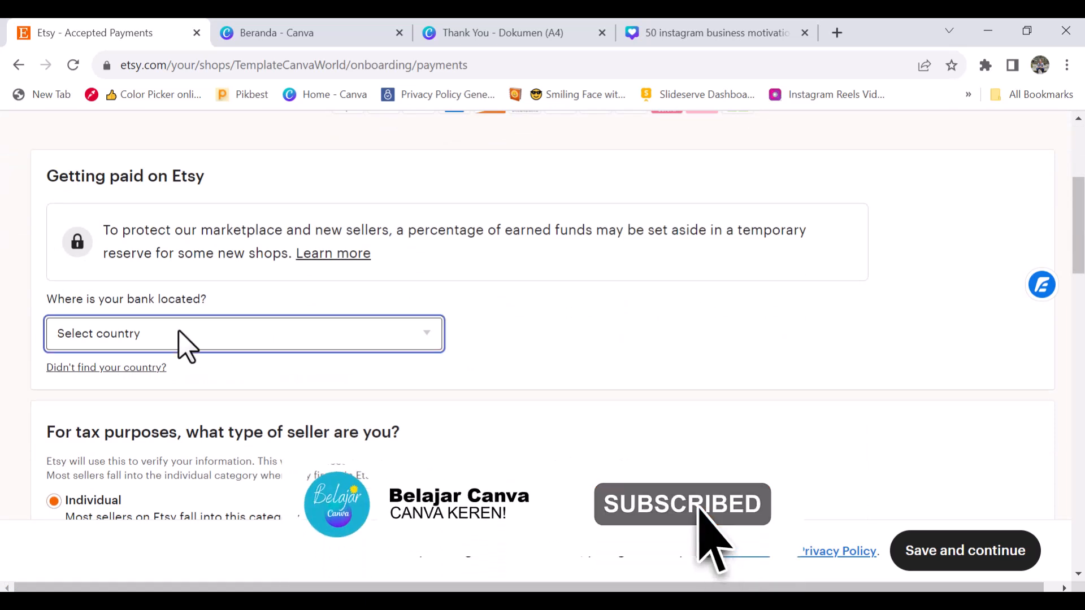
pyautogui.scroll(-3, 186, 346)
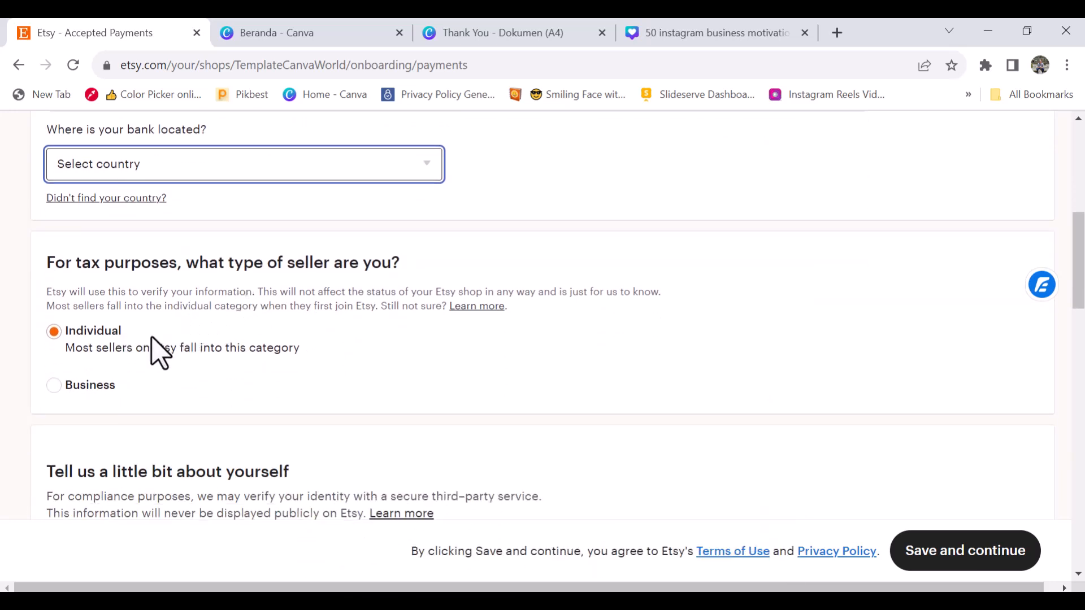
pyautogui.scroll(-2, 141, 349)
pyautogui.scroll(-3, 141, 346)
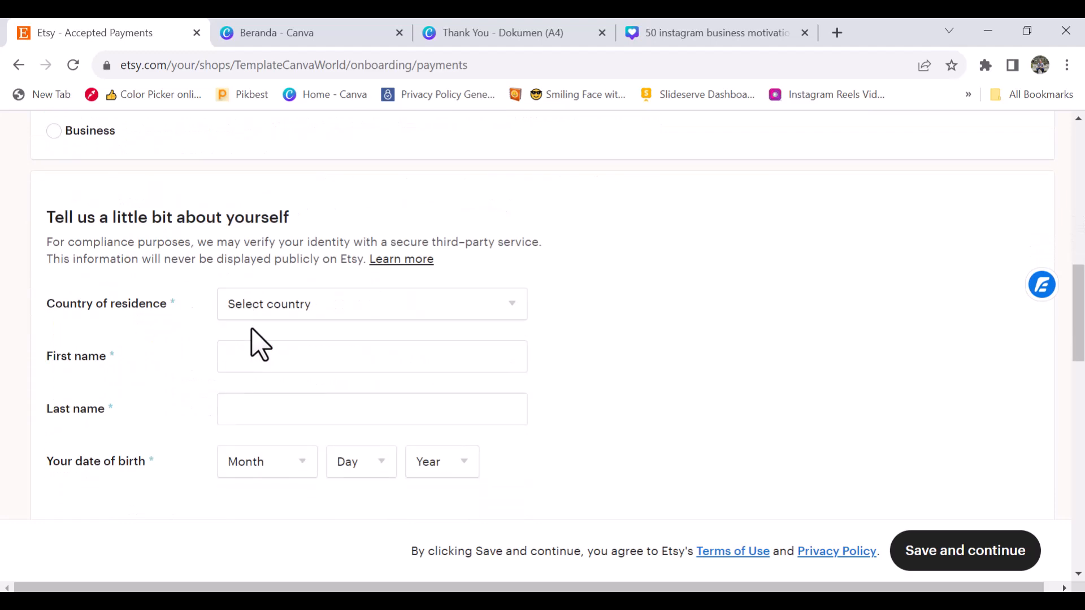
pyautogui.scroll(-6, 362, 316)
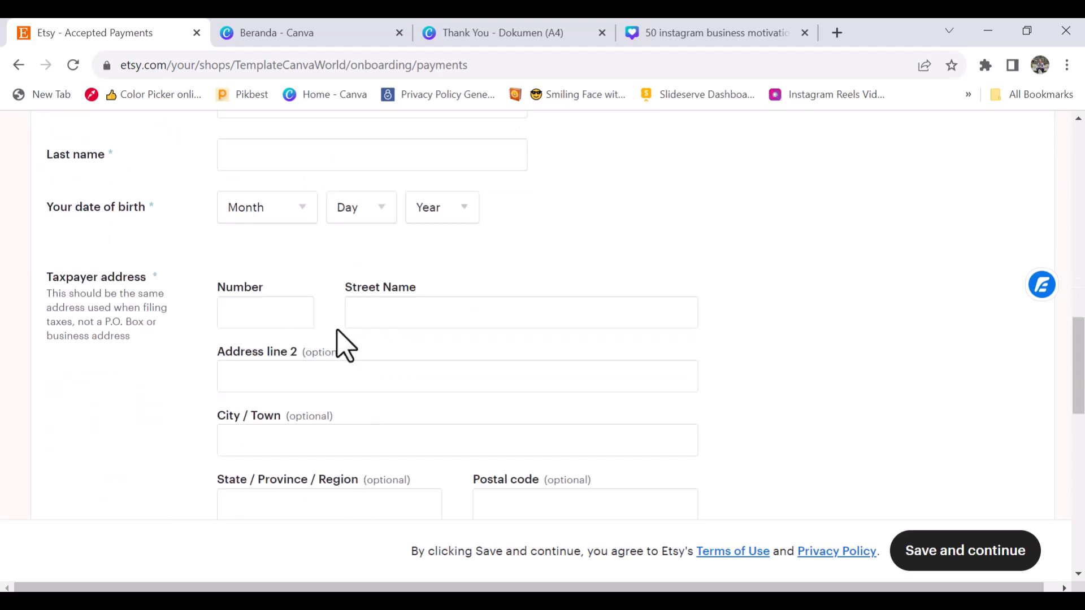
pyautogui.scroll(-5, 314, 341)
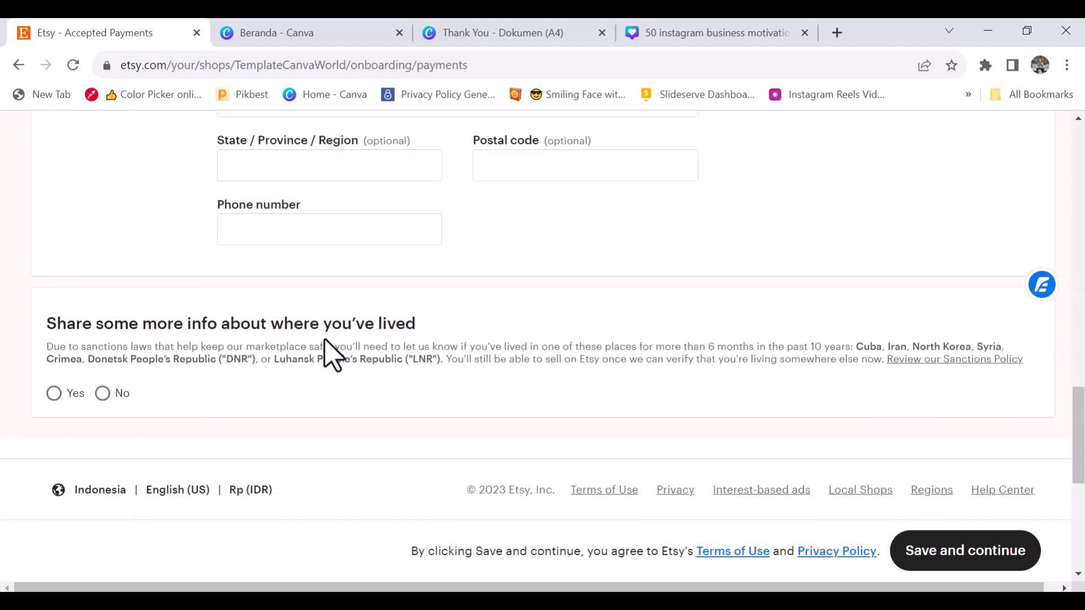
pyautogui.scroll(20, 440, 353)
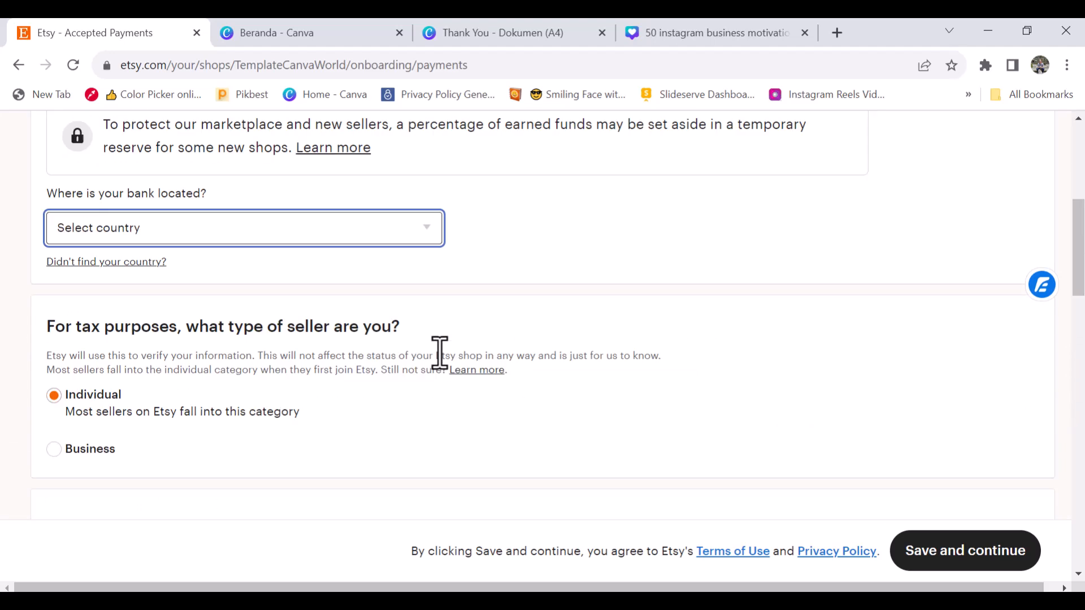